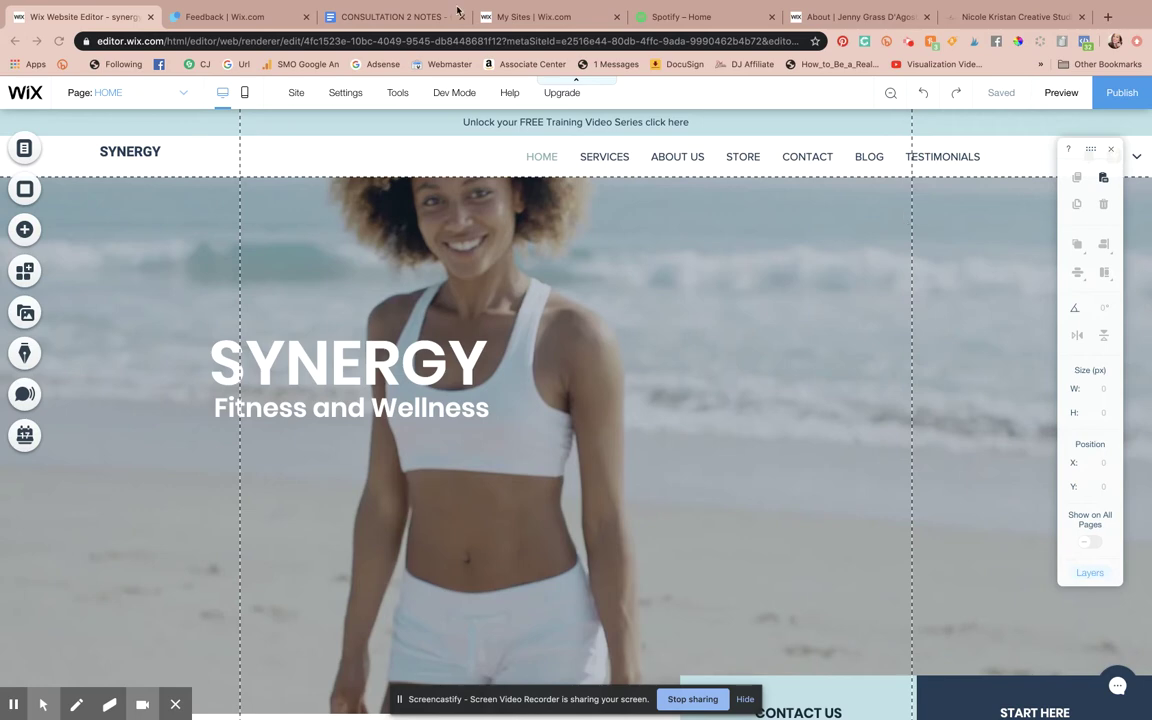
Switch to the 'Feedback | Wix.com' tab showing the shared Synergy site
click(218, 16)
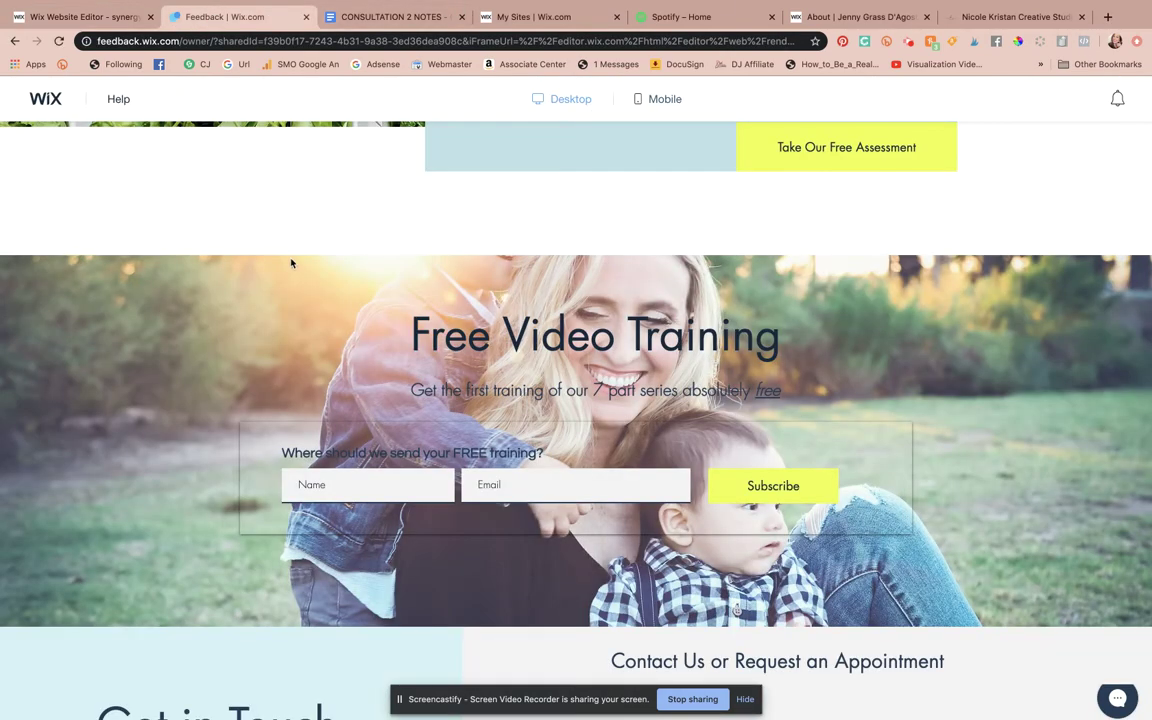
Preview the site in Mobile view, return to Desktop, and open the comment on the site name
scroll(262, 164, up, 15)
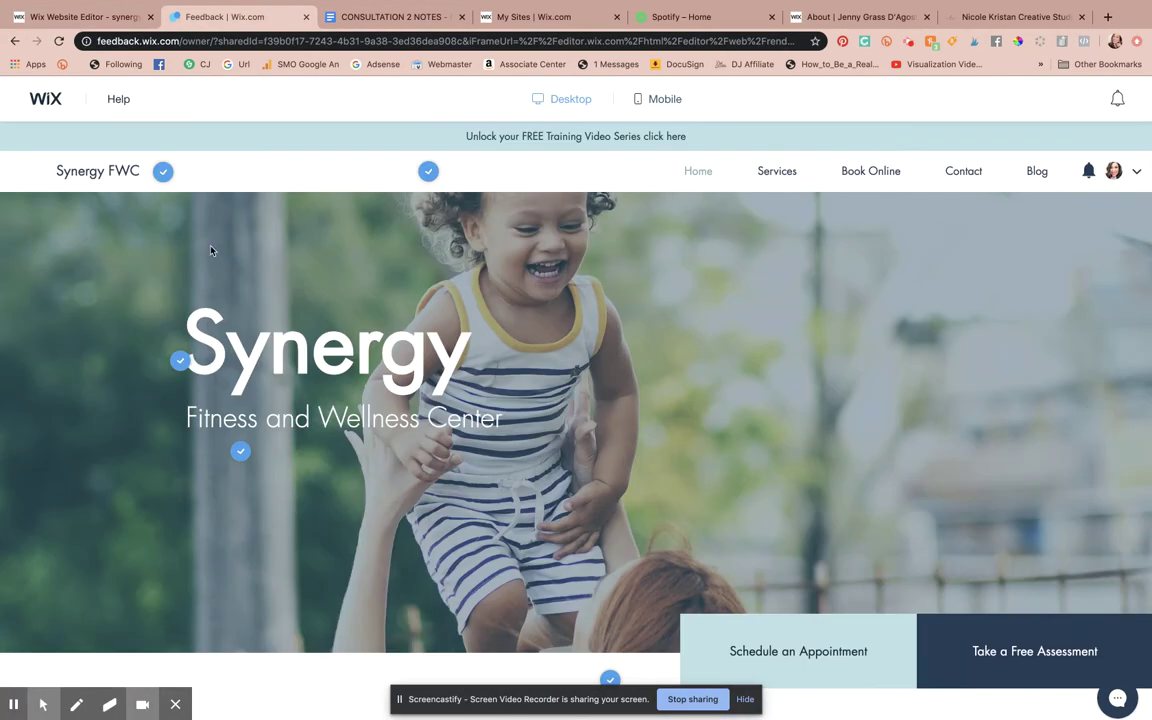
drag(97, 41, 186, 38)
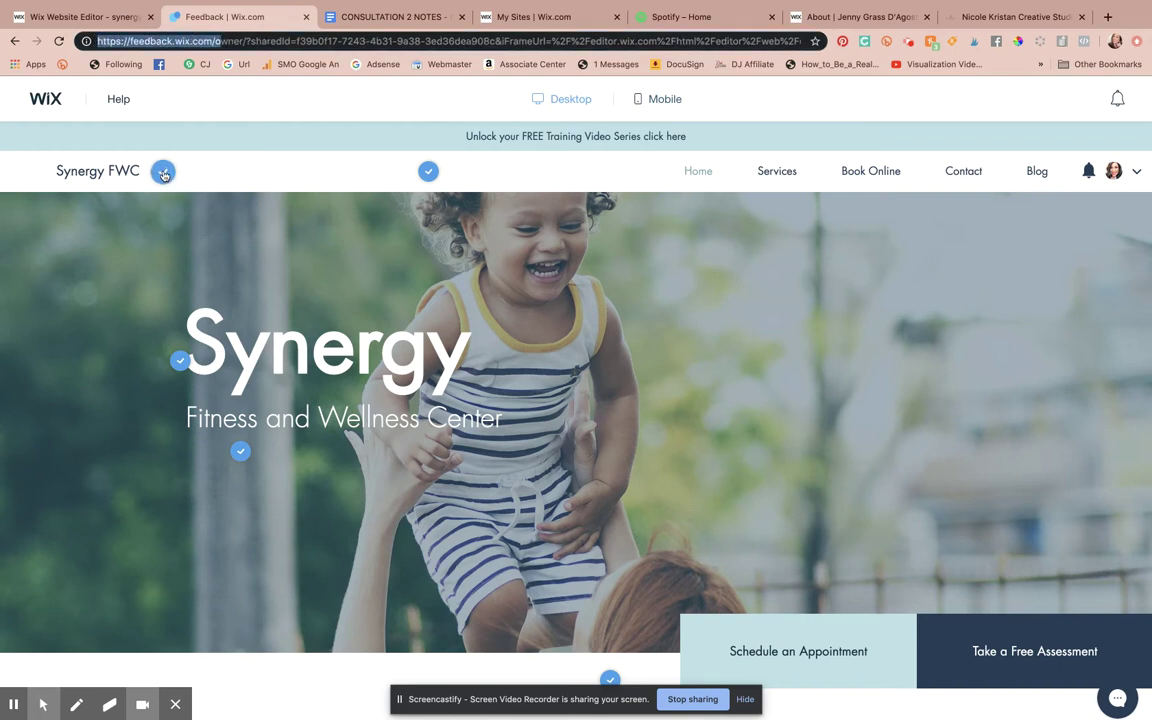
click(650, 104)
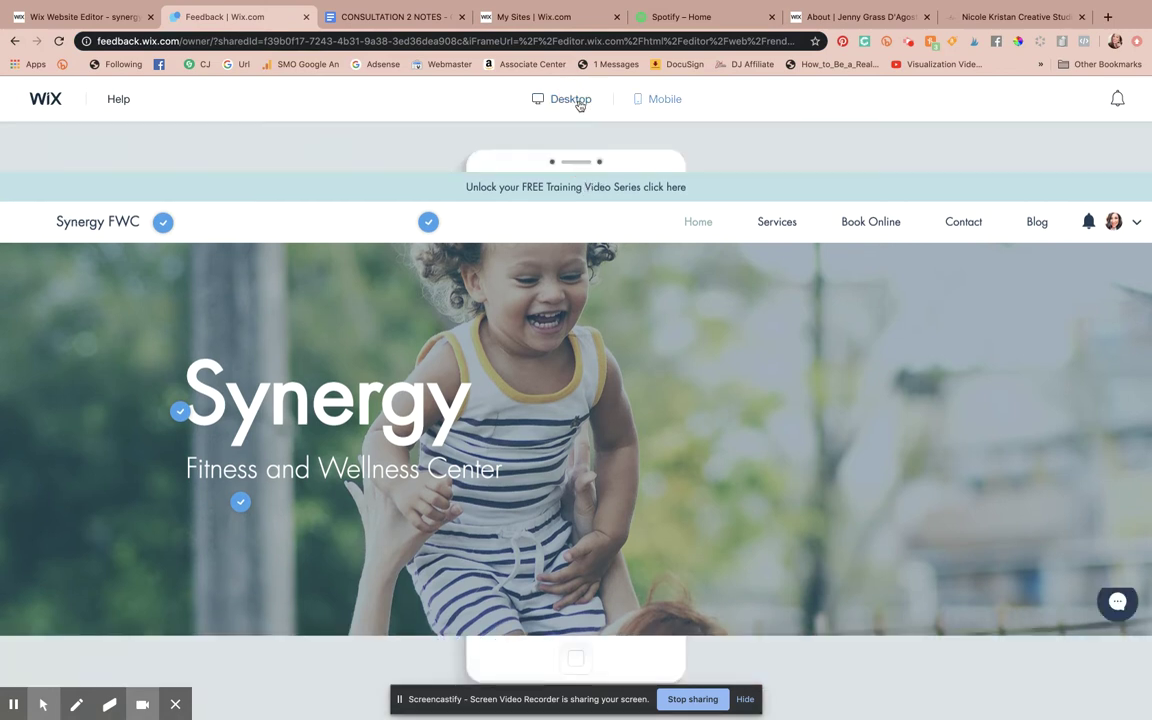
click(578, 103)
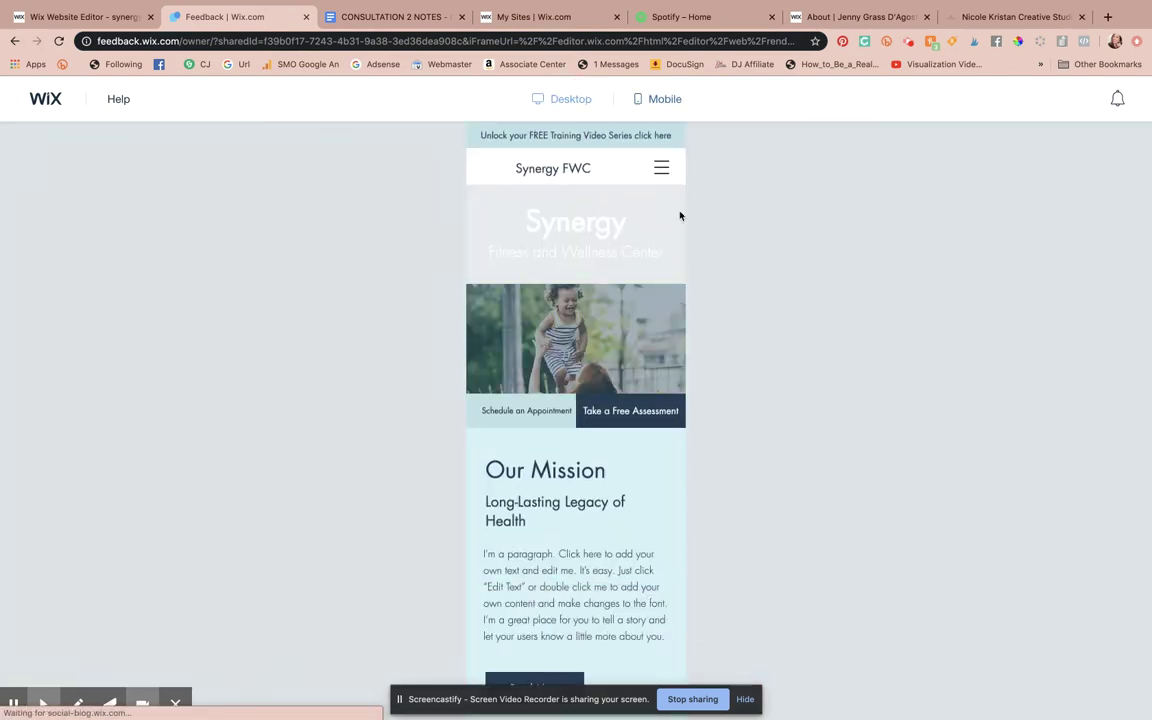
click(560, 99)
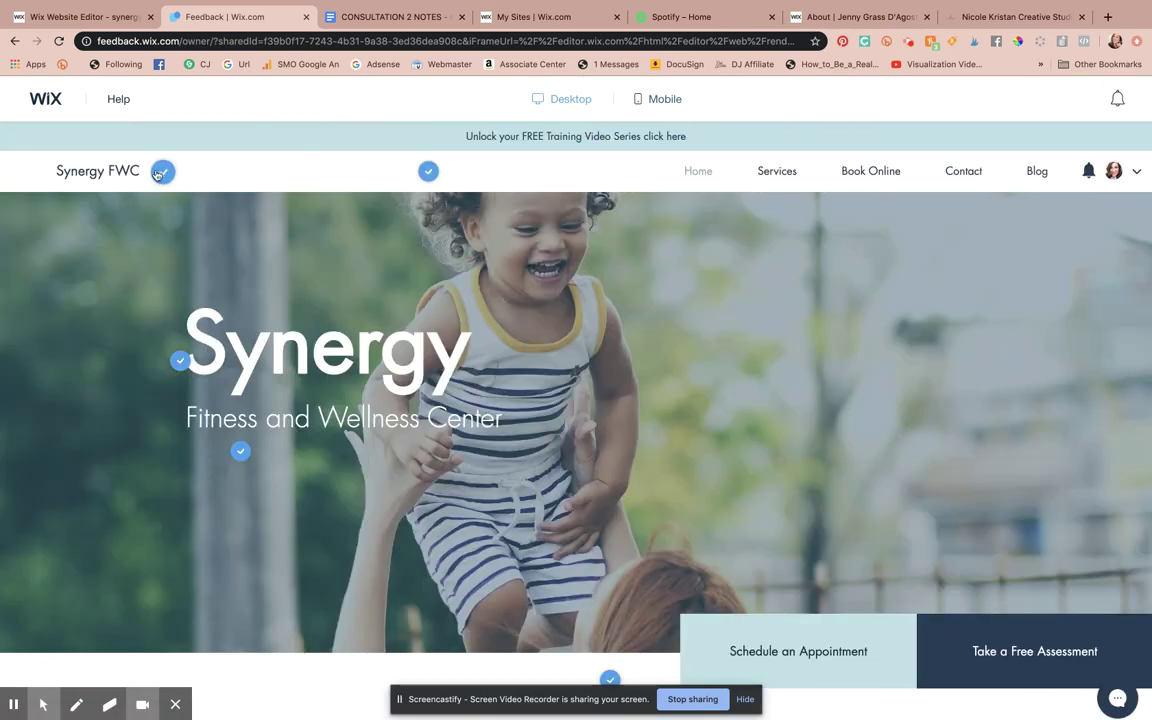
click(160, 173)
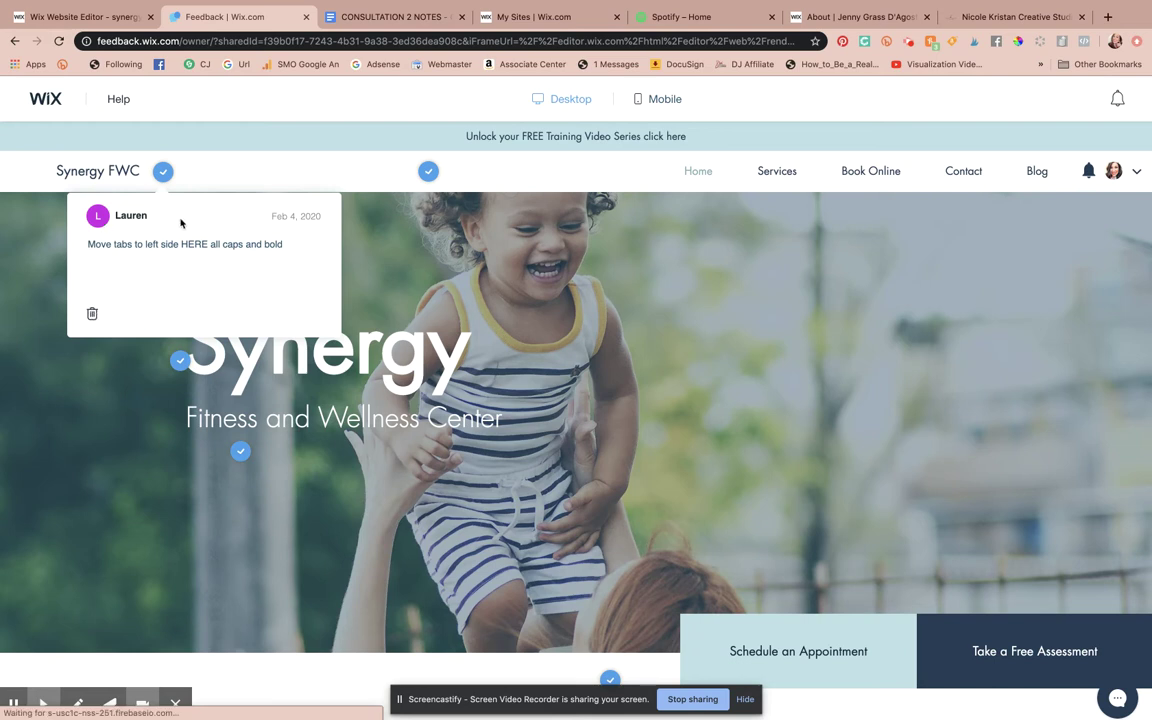
Close the comment card and include resolved comments in the comments list
click(625, 335)
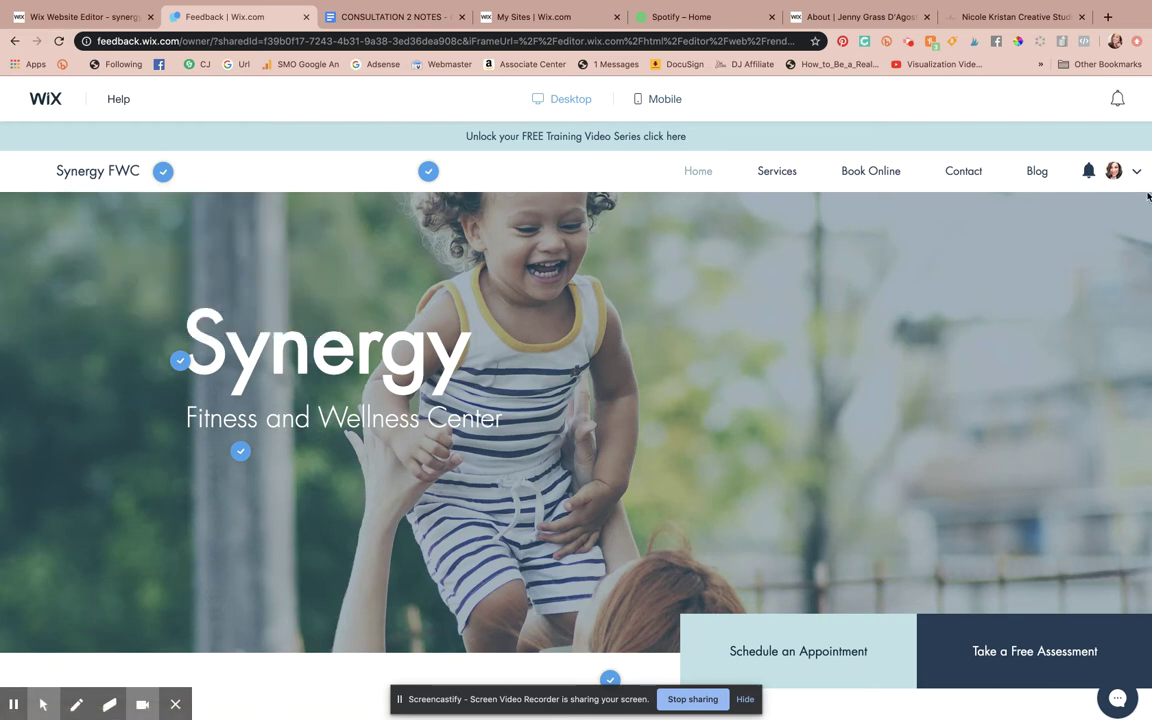
click(1116, 98)
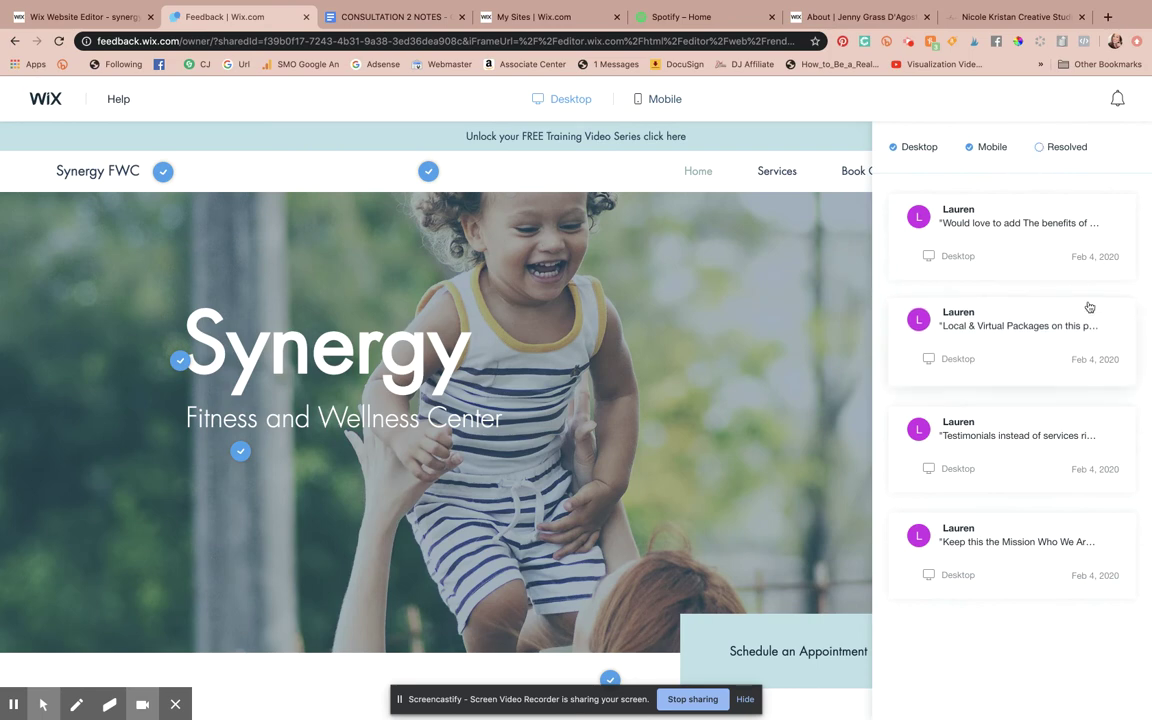
click(1039, 148)
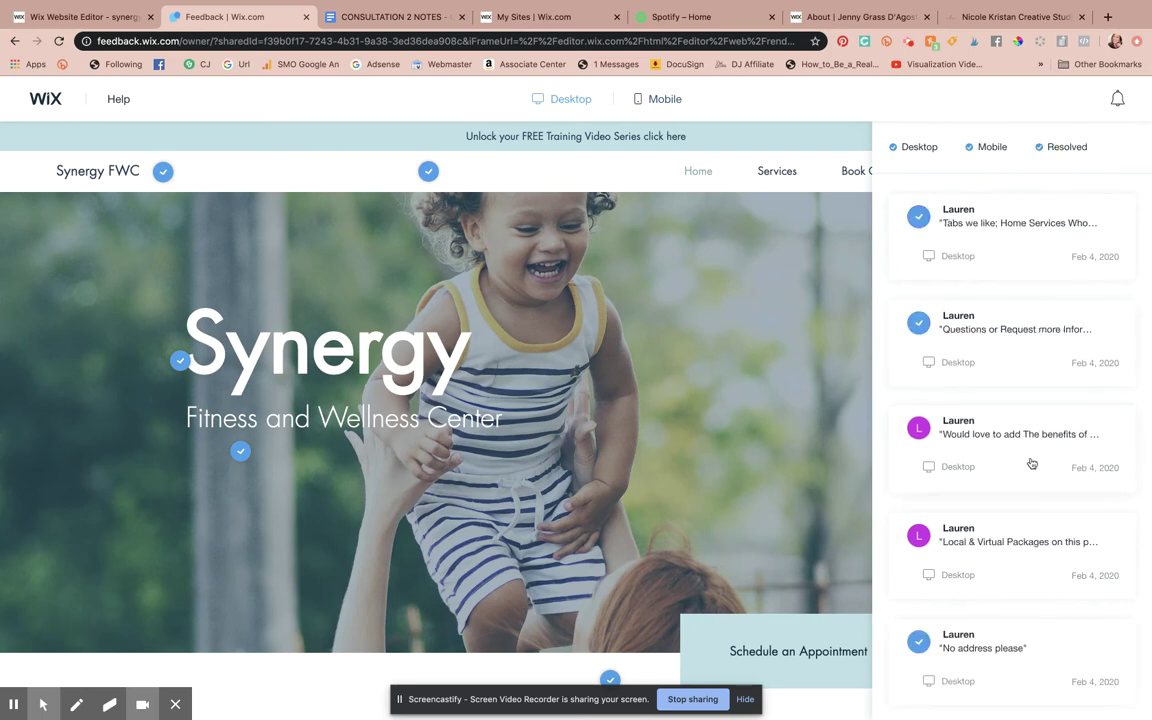
Review the Testimonials and Mission comments, then go back to the Wix Editor
scroll(1029, 463, down, 3)
click(935, 480)
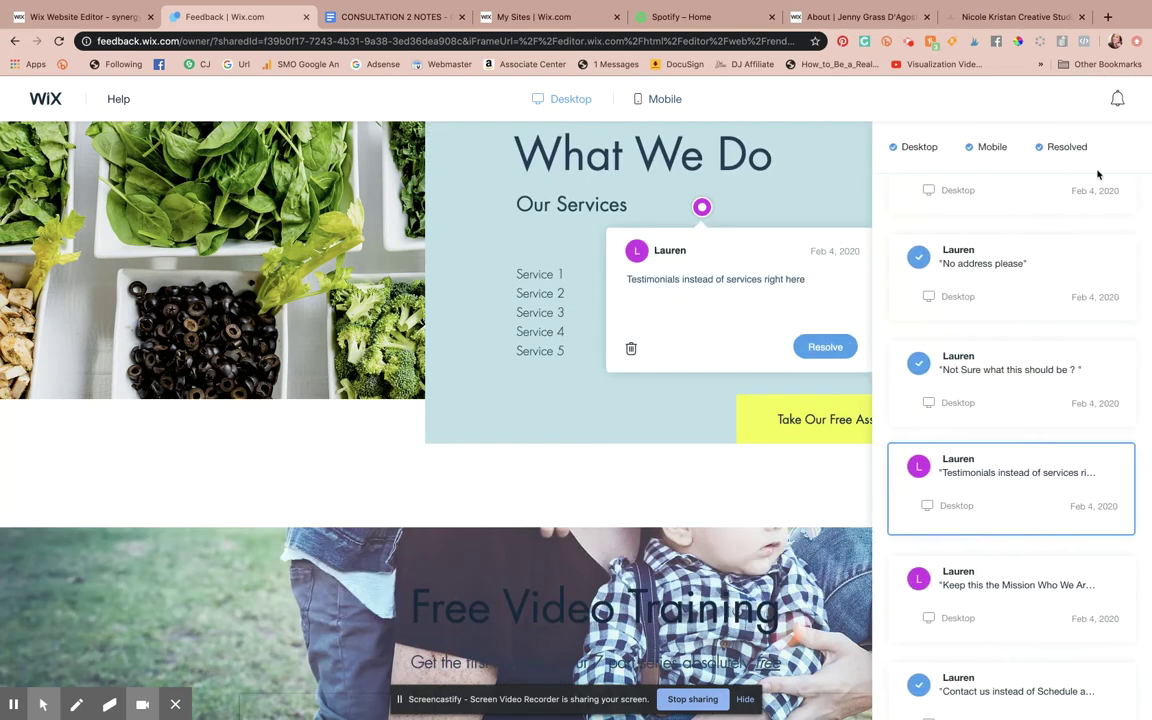
click(980, 582)
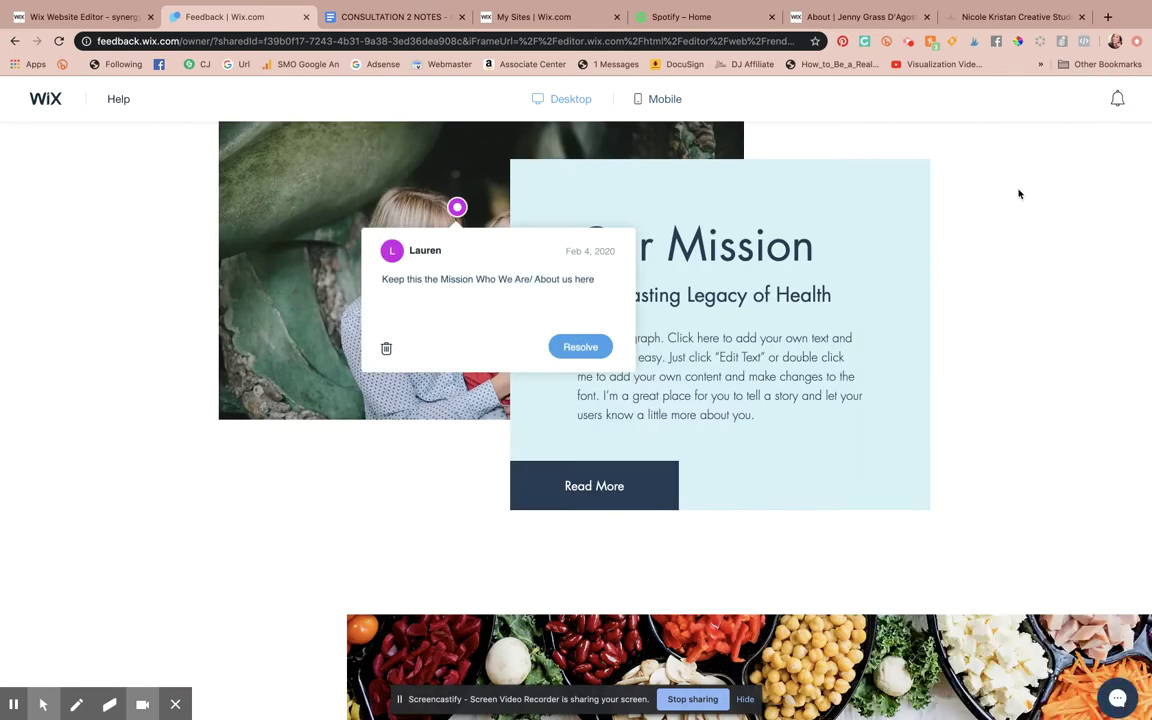
scroll(1036, 221, up, 10)
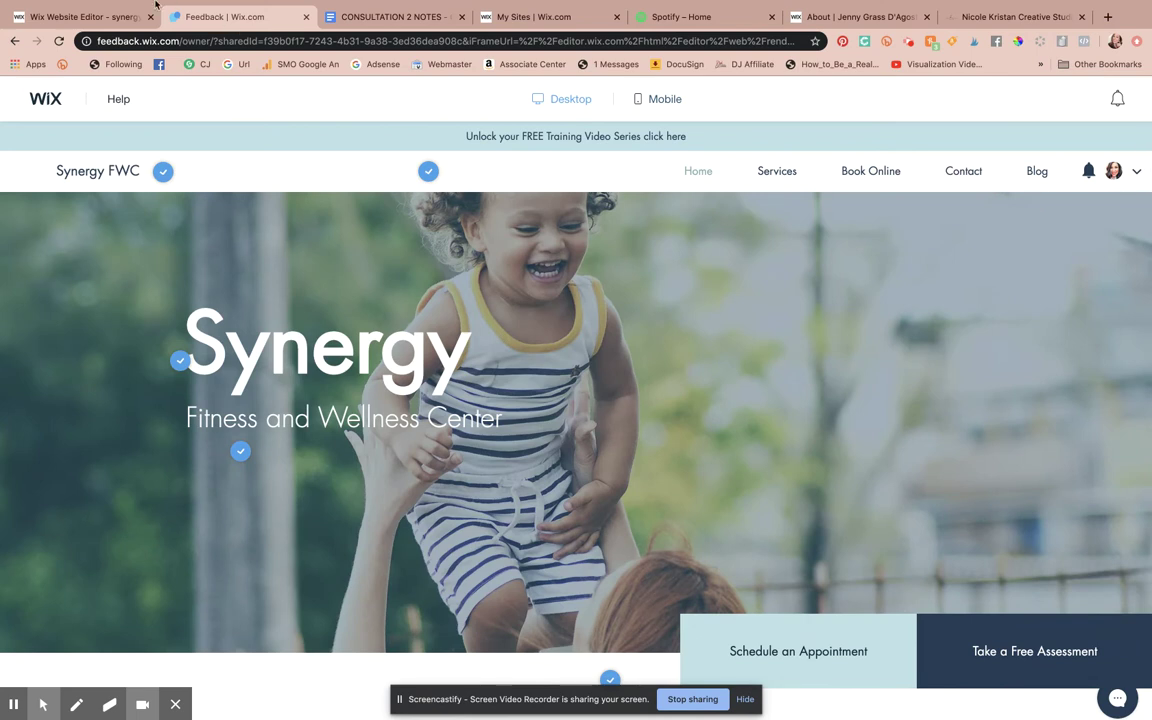
click(107, 18)
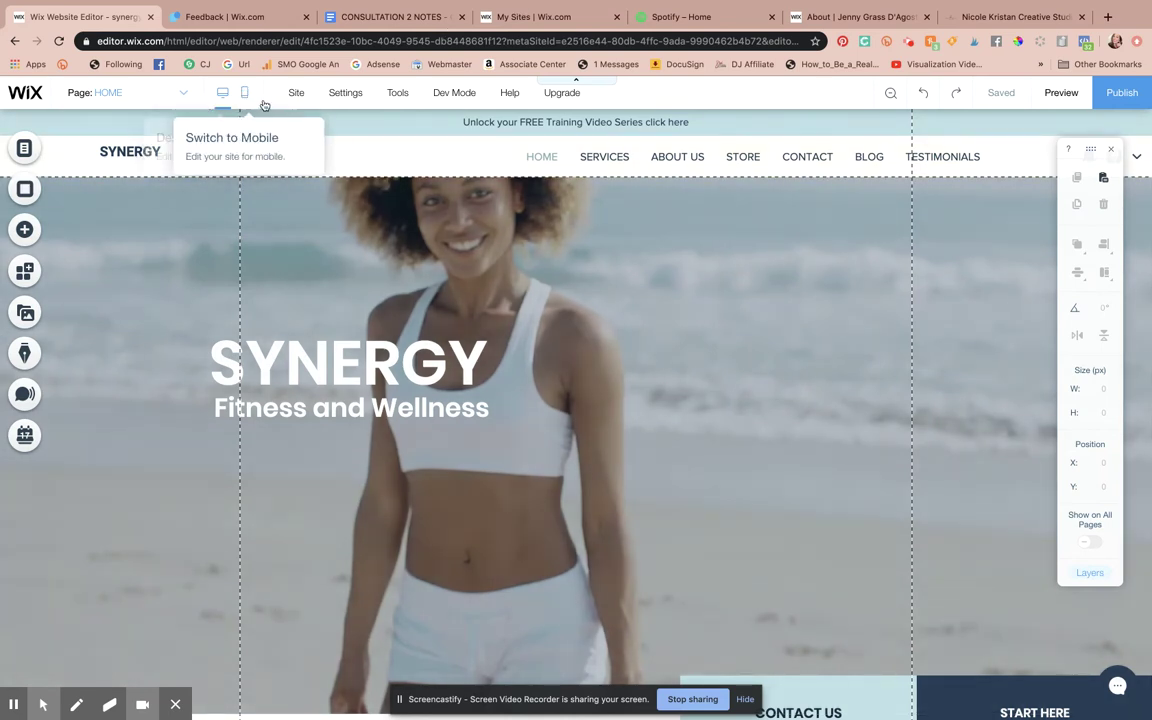
Copy the client review link via Site > Get Feedback > Share with clients, and open a new tab
mouse_move(298, 97)
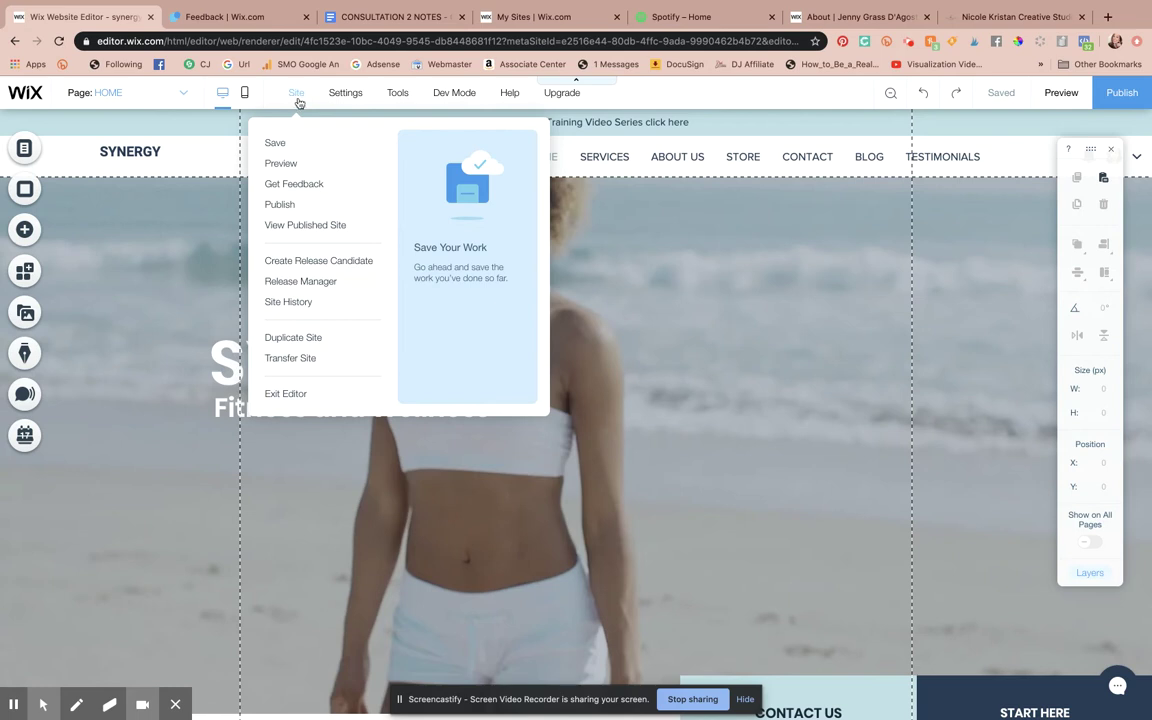
click(298, 188)
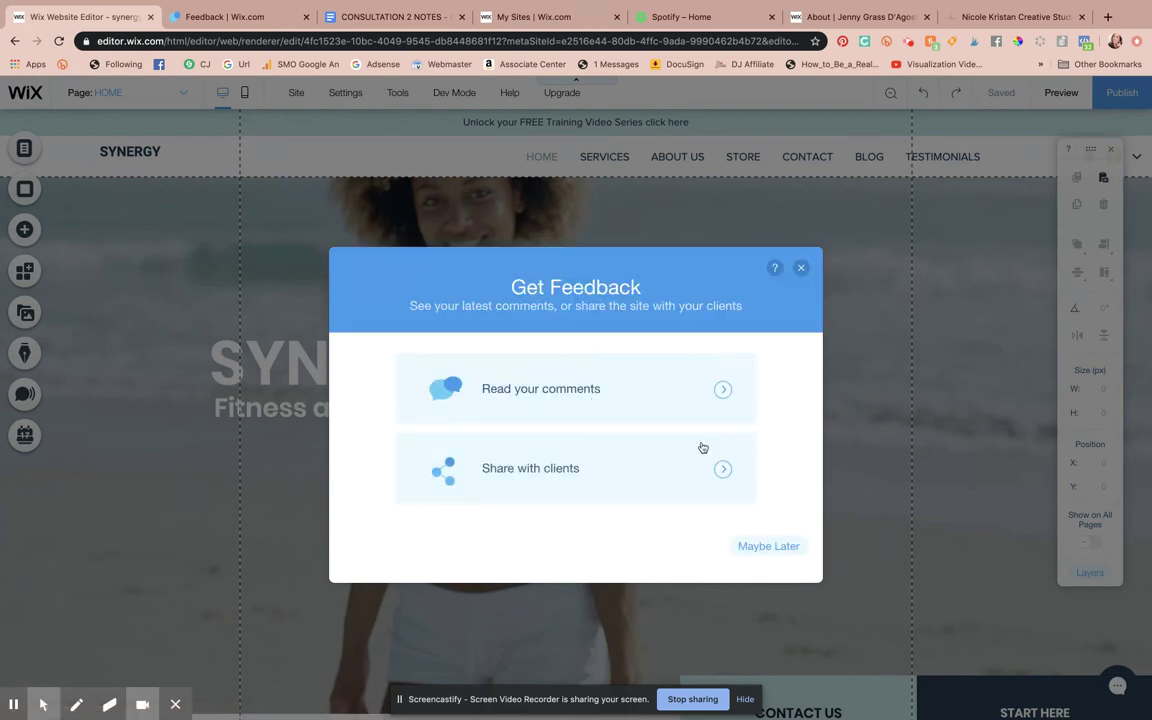
click(718, 474)
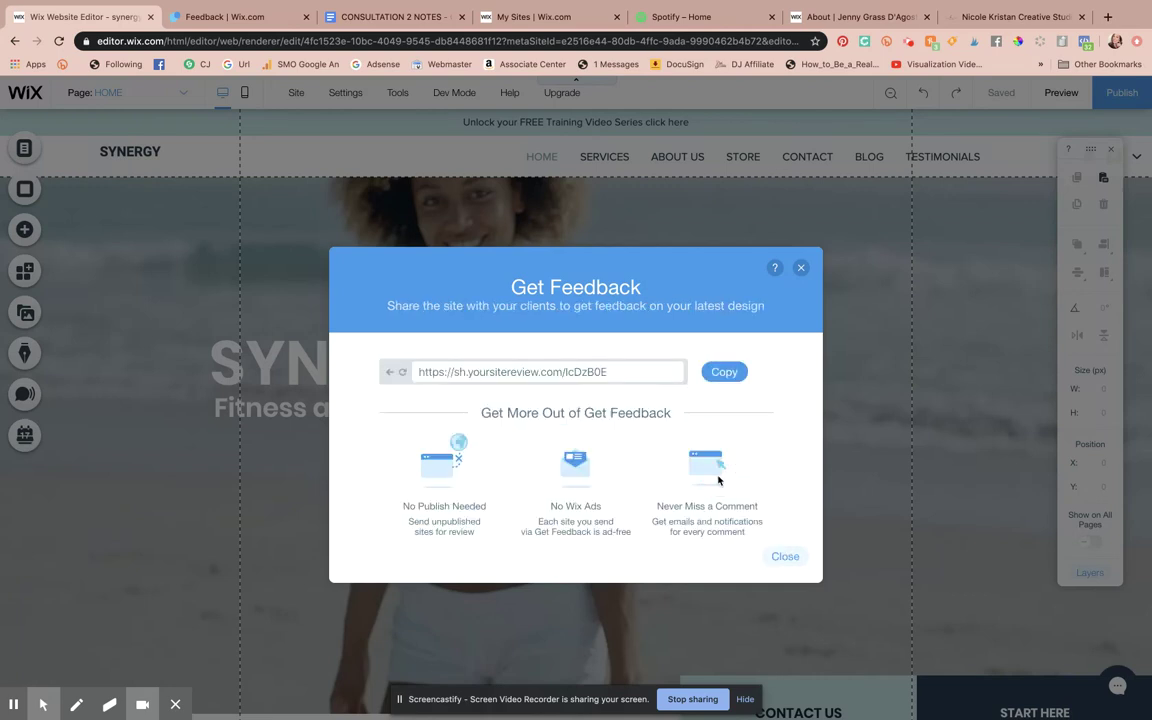
click(718, 373)
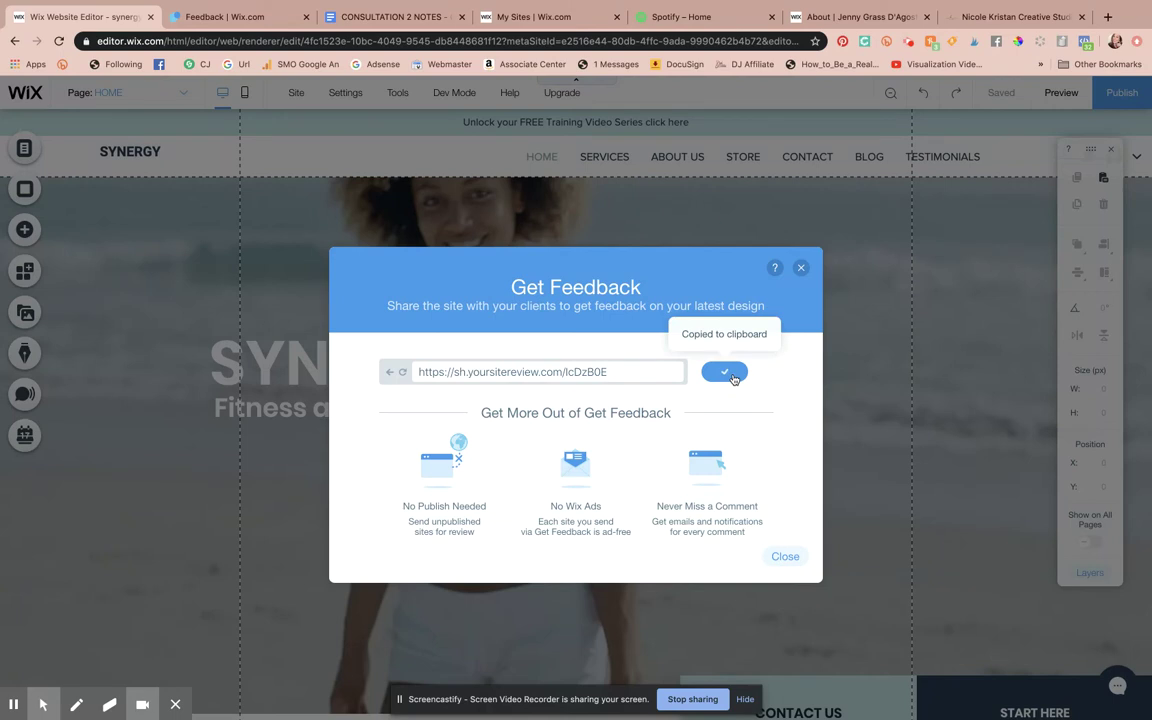
click(1110, 18)
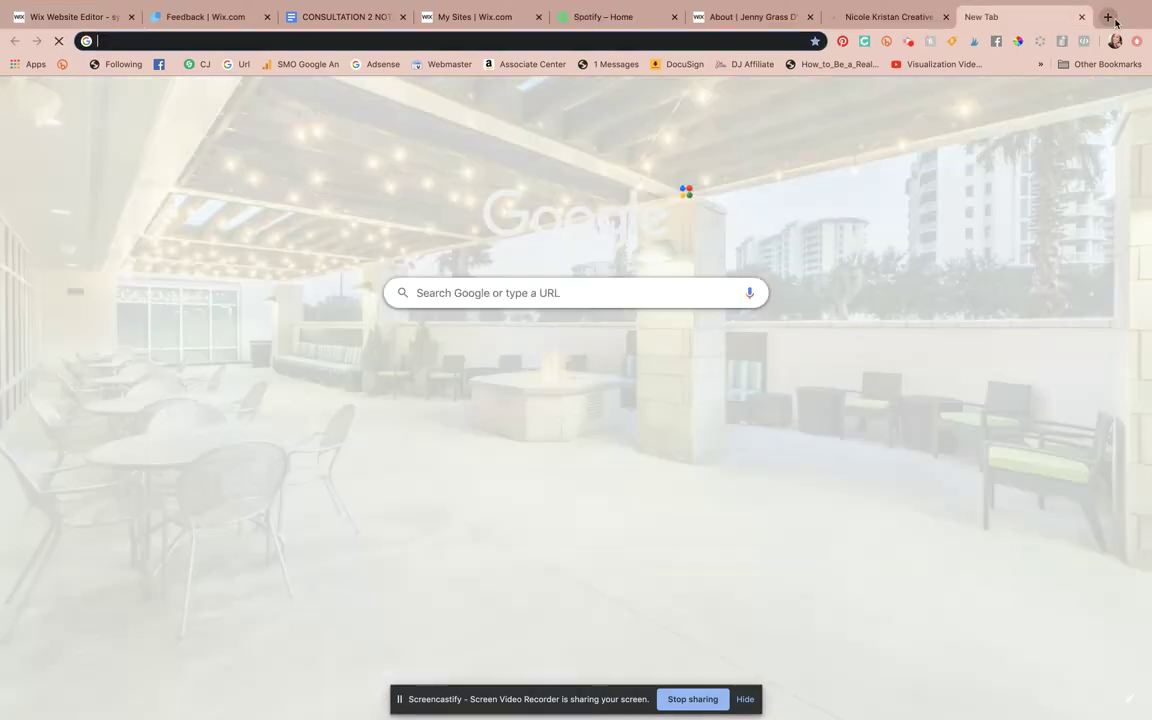
Load the pasted review link, scroll the Synergy site preview, then close the review tab
key(ctrl+v)
key(Return)
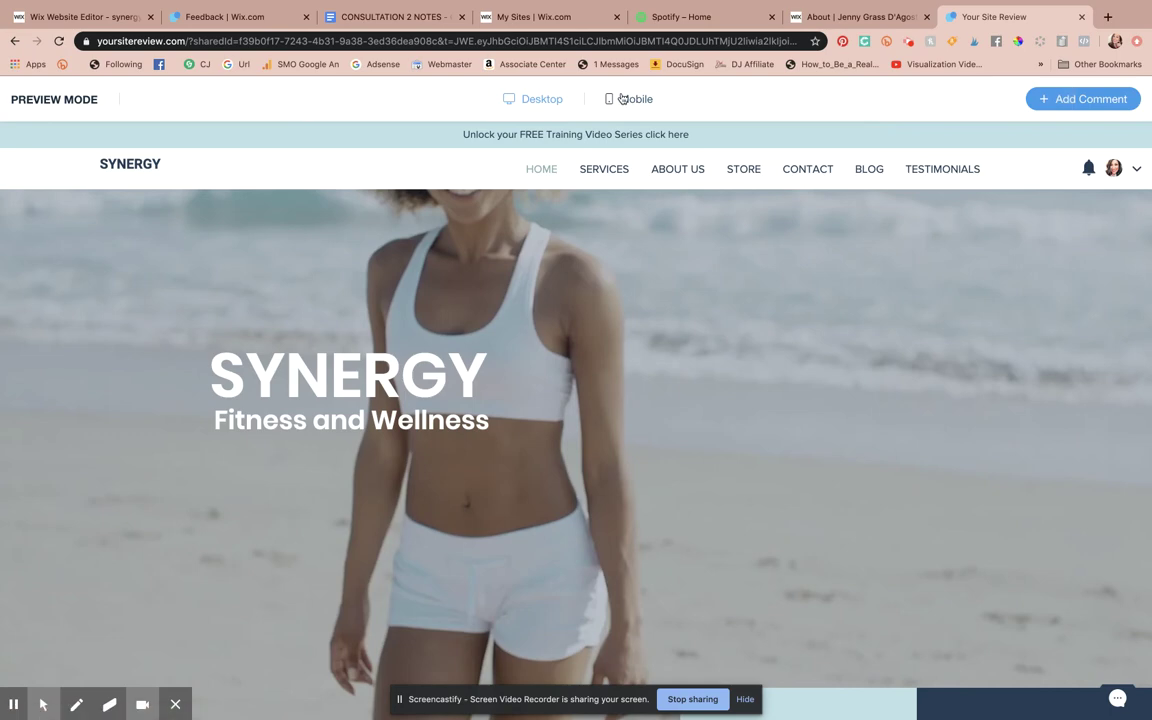
scroll(740, 380, down, 10)
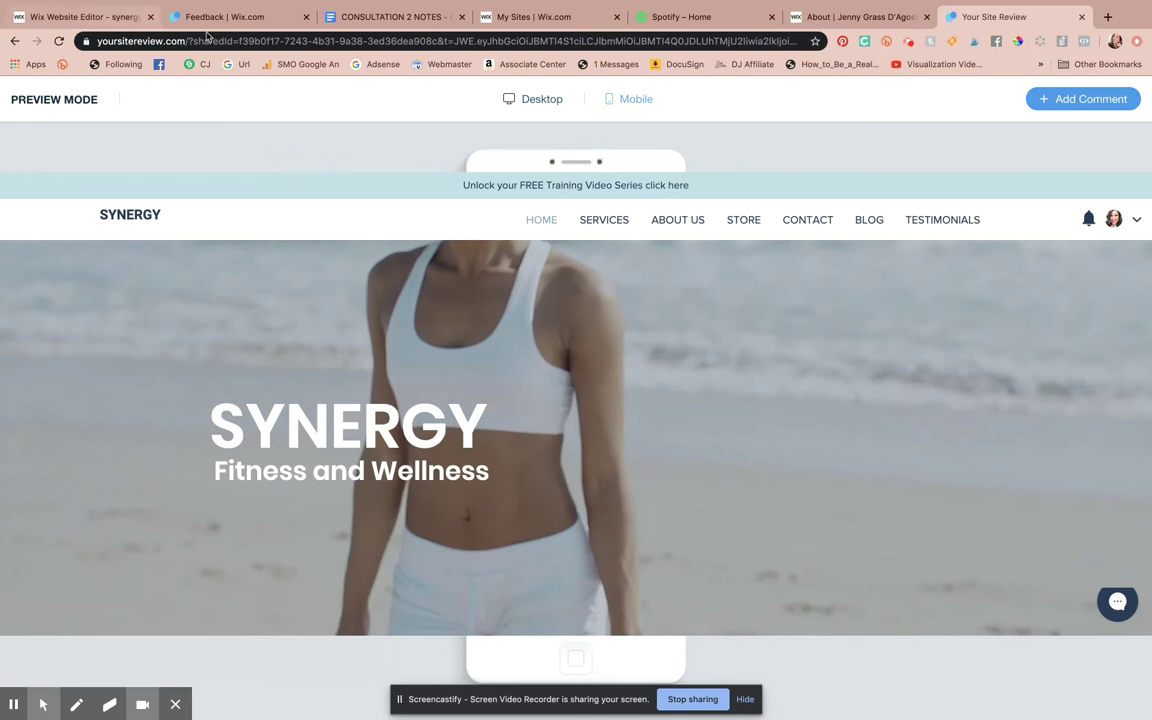
mouse_move(1093, 22)
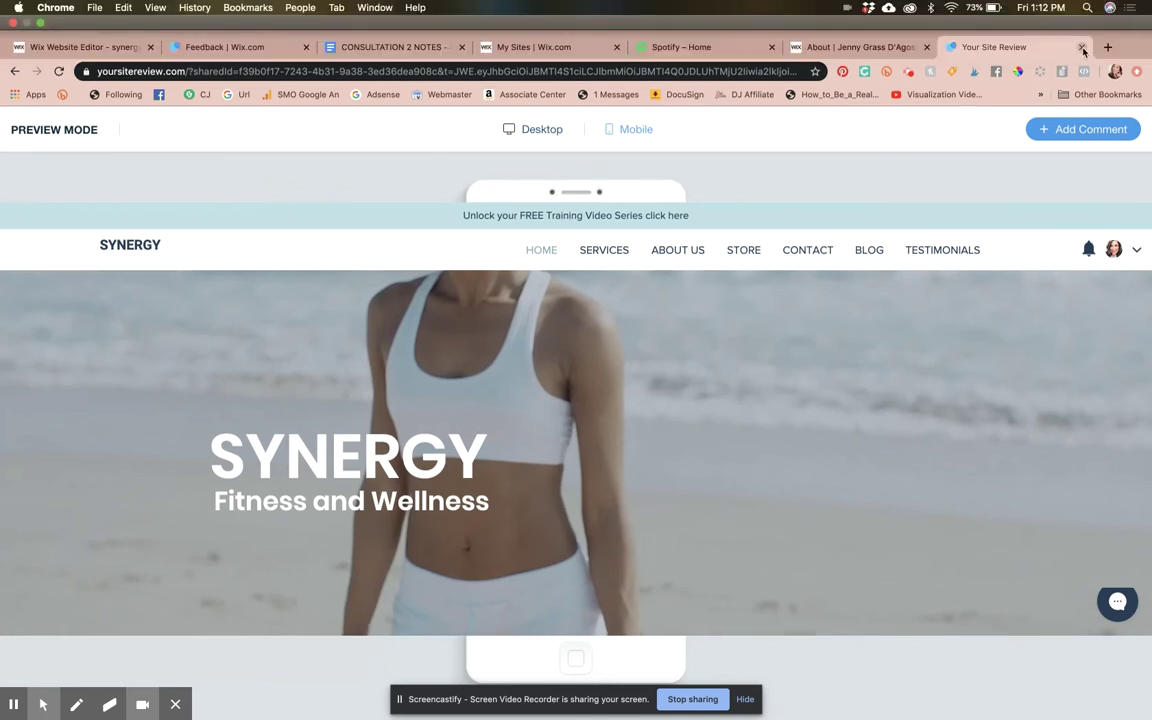
click(1082, 48)
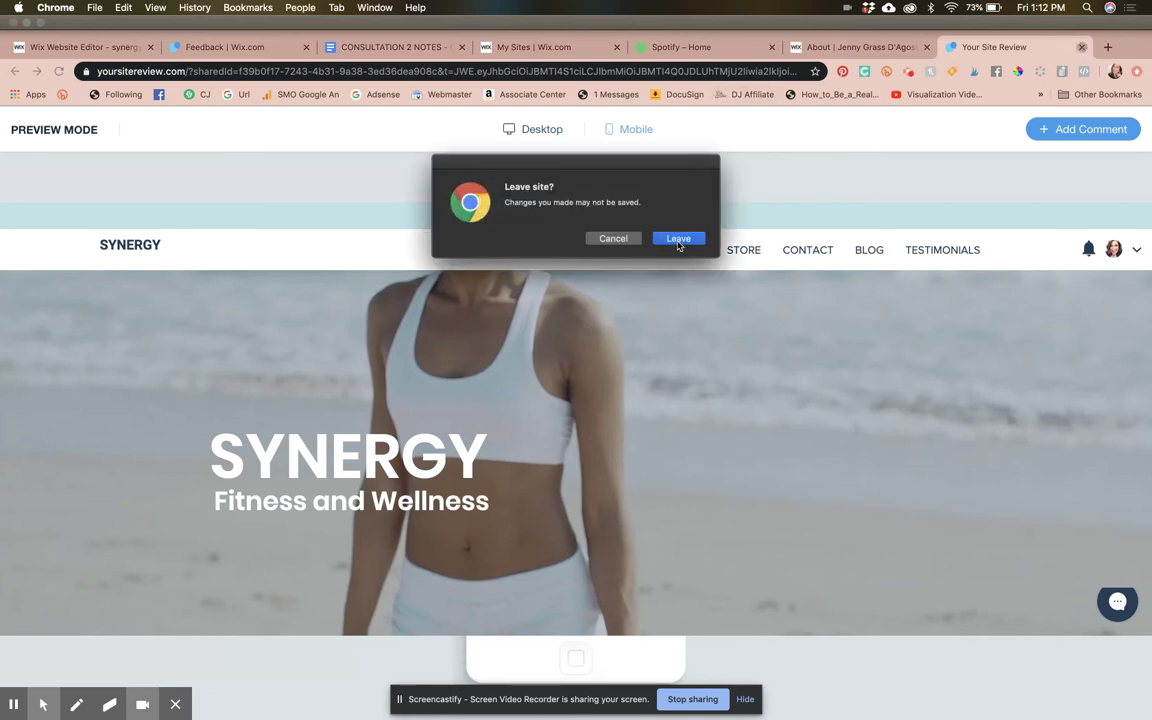
Confirm leaving the review page and dismiss the Get Feedback dialog
key(Return)
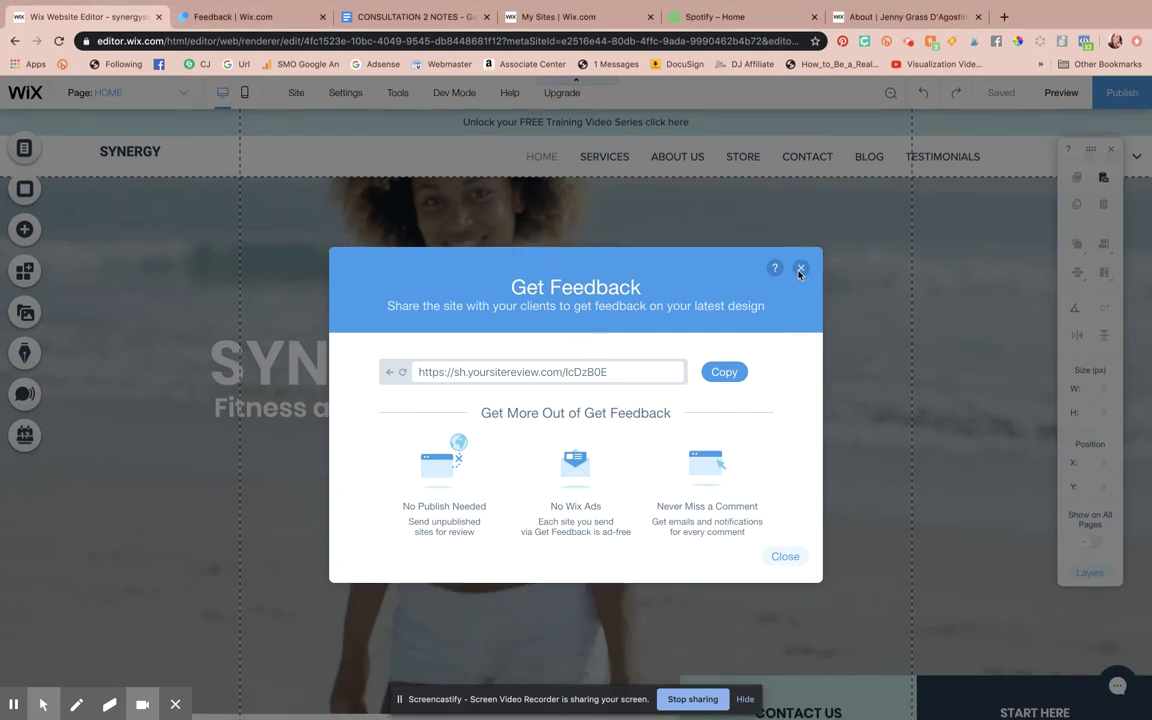
click(799, 272)
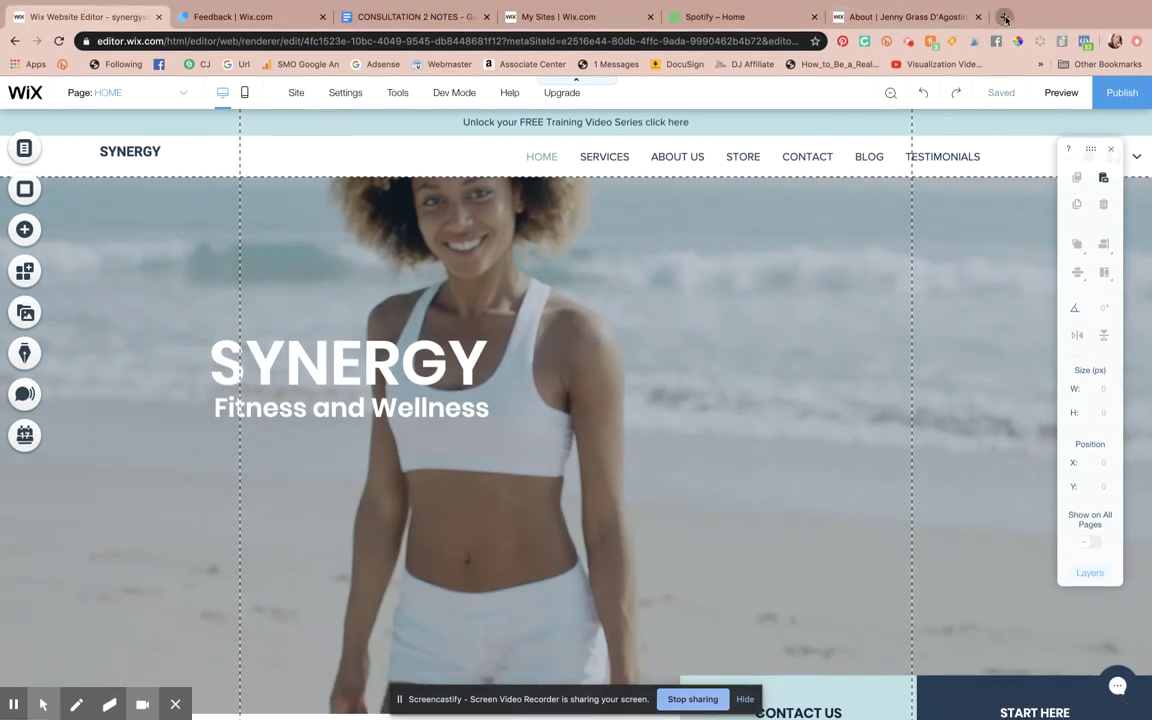
Open styleityourselfcourse.com in a new browser tab
click(1004, 17)
text(styleityourselfl)
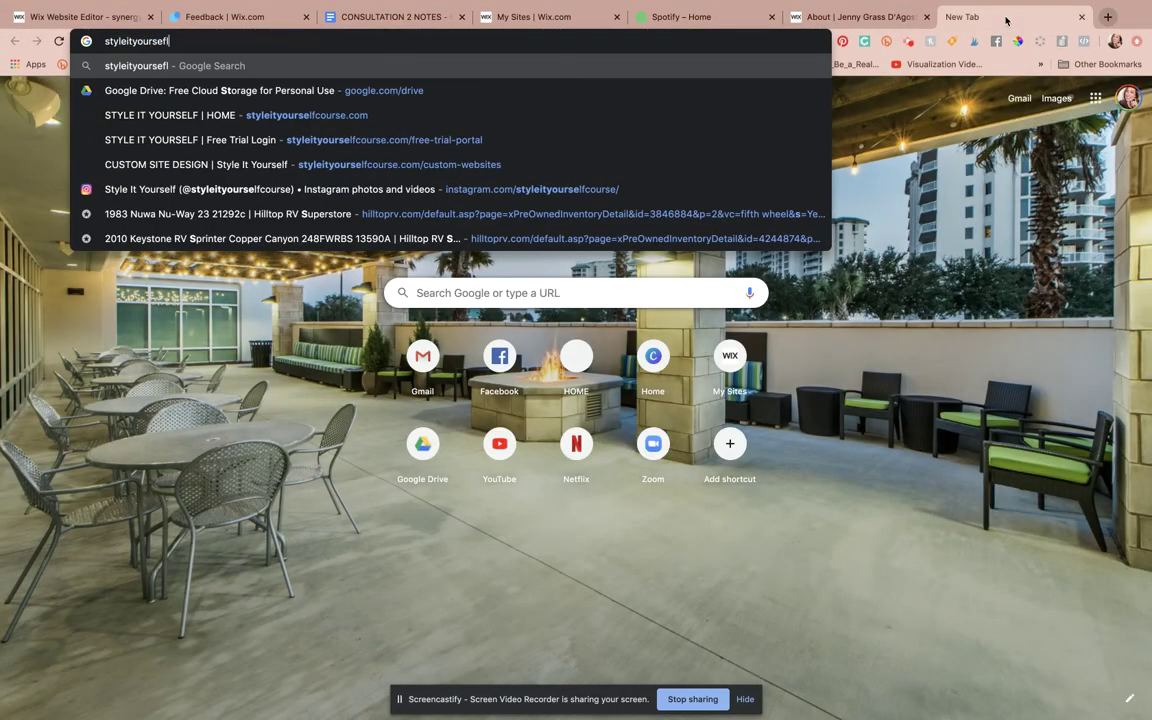
key(BackSpace)
key(BackSpace)
text(lfcourse.com)
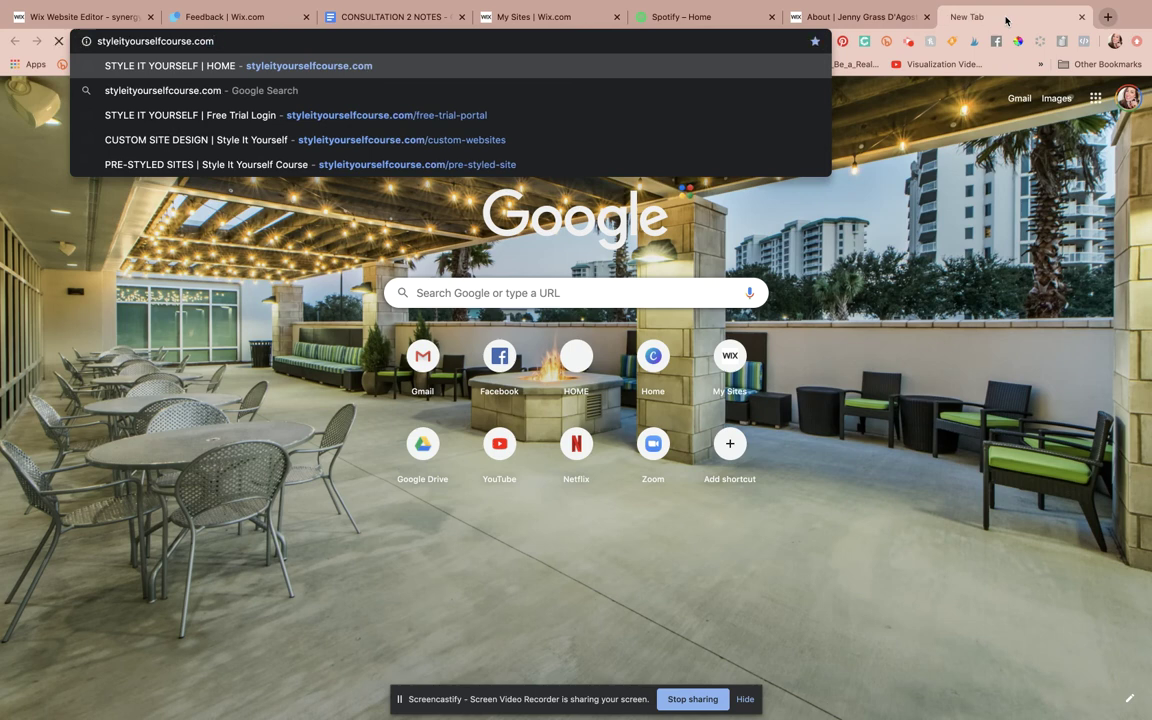
key(Return)
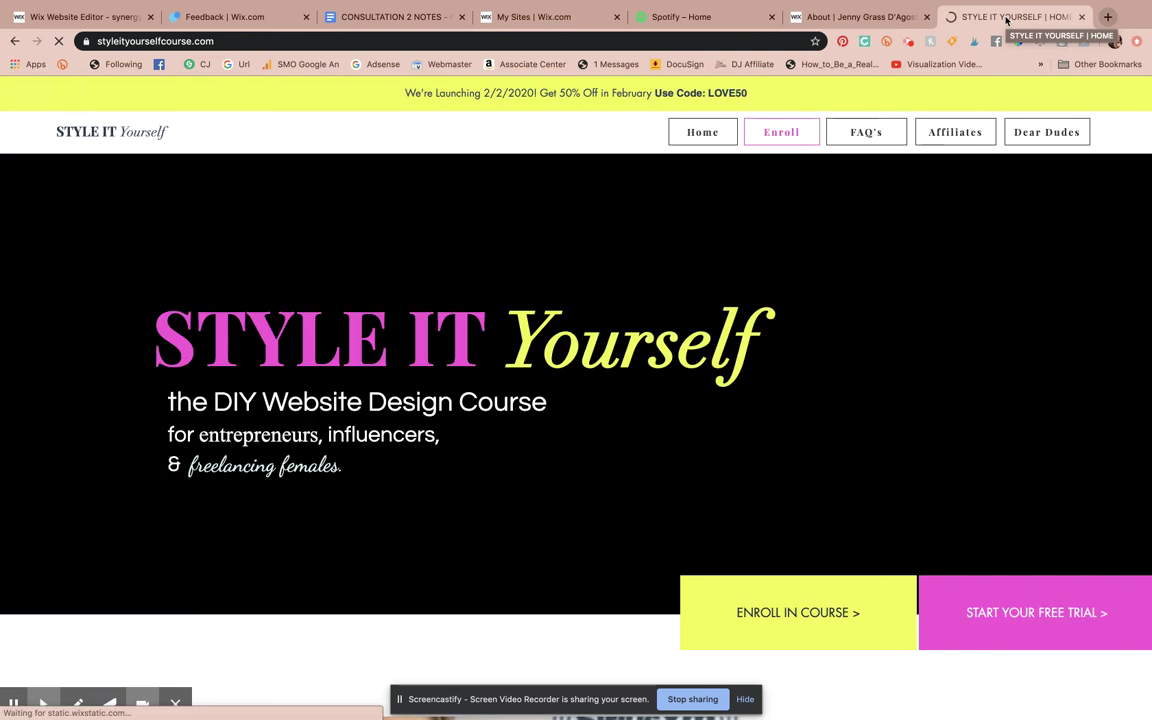
Scroll through the whole DIY Website Design Course homepage and back up
scroll(785, 515, down, 5)
scroll(785, 517, down, 15)
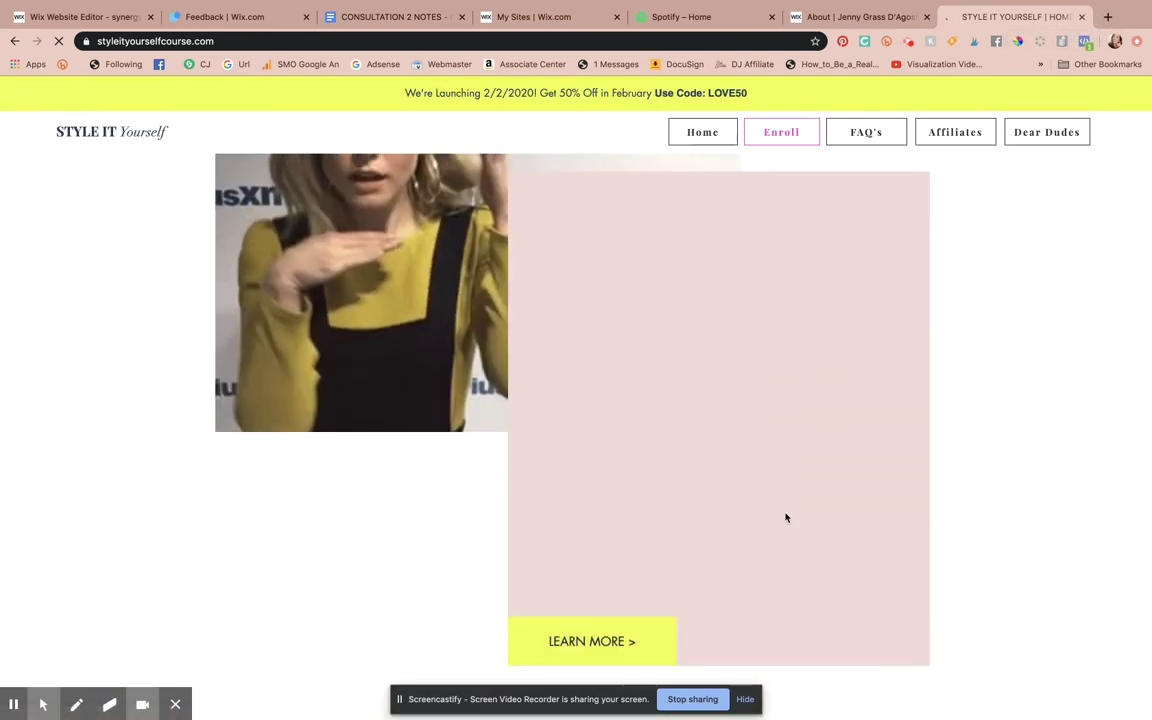
scroll(785, 517, down, 15)
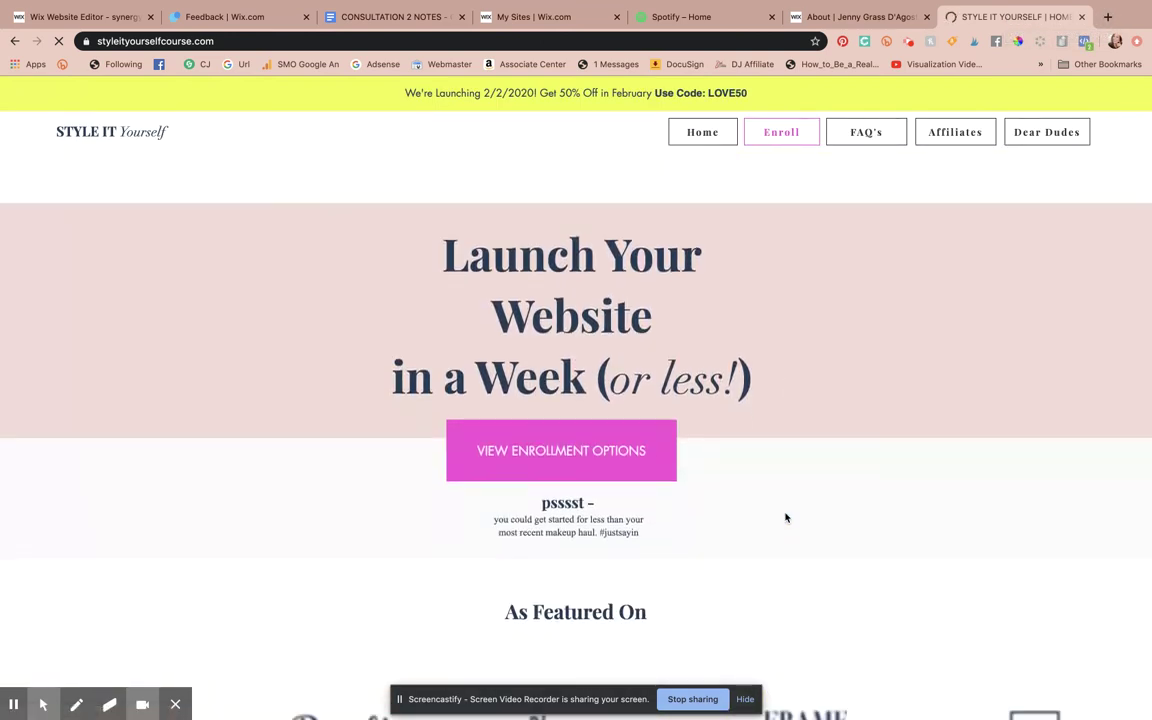
scroll(785, 513, down, 15)
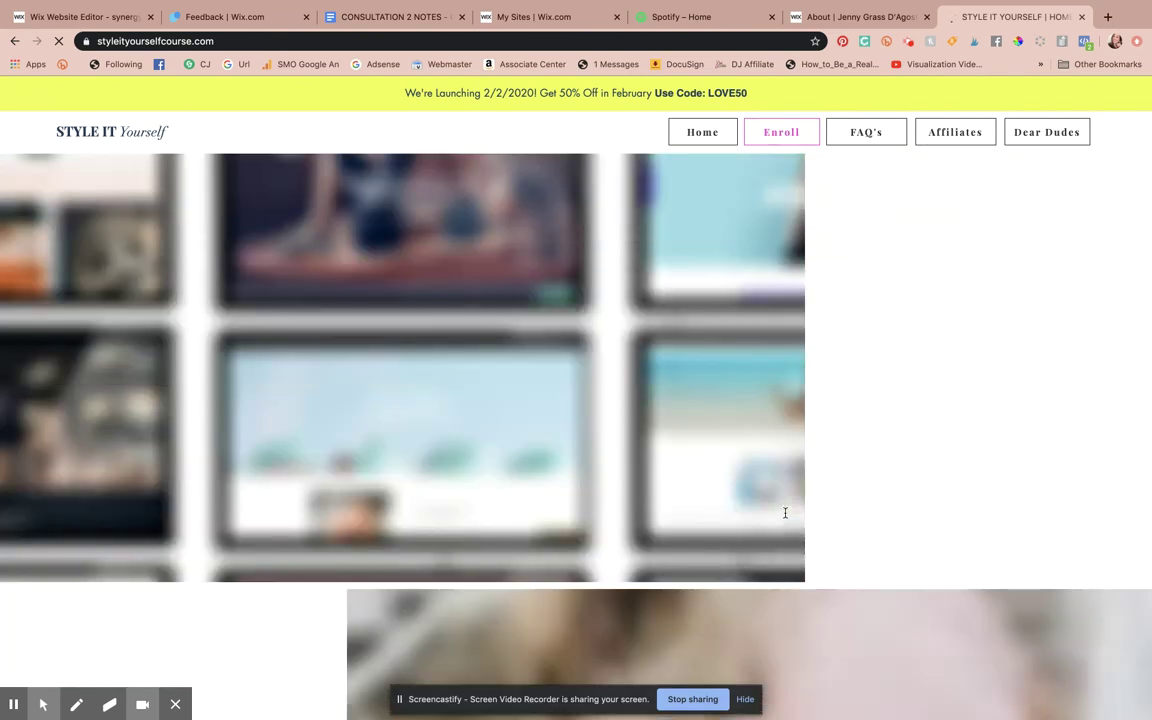
scroll(785, 513, up, 20)
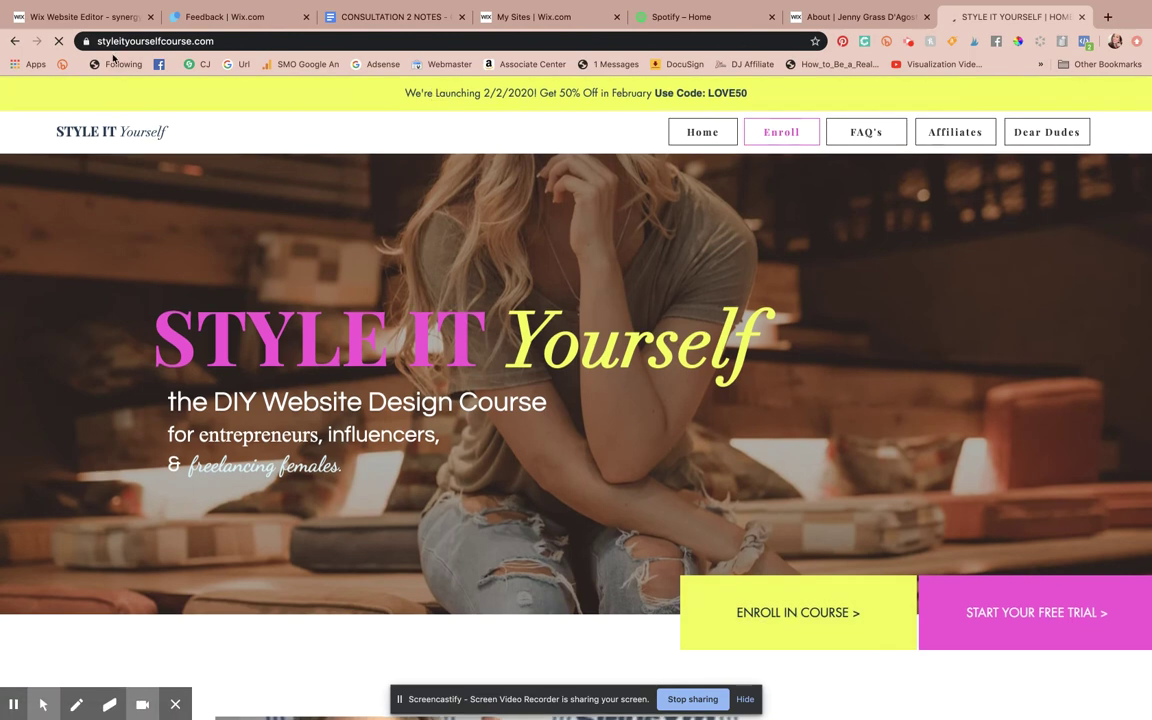
click(200, 41)
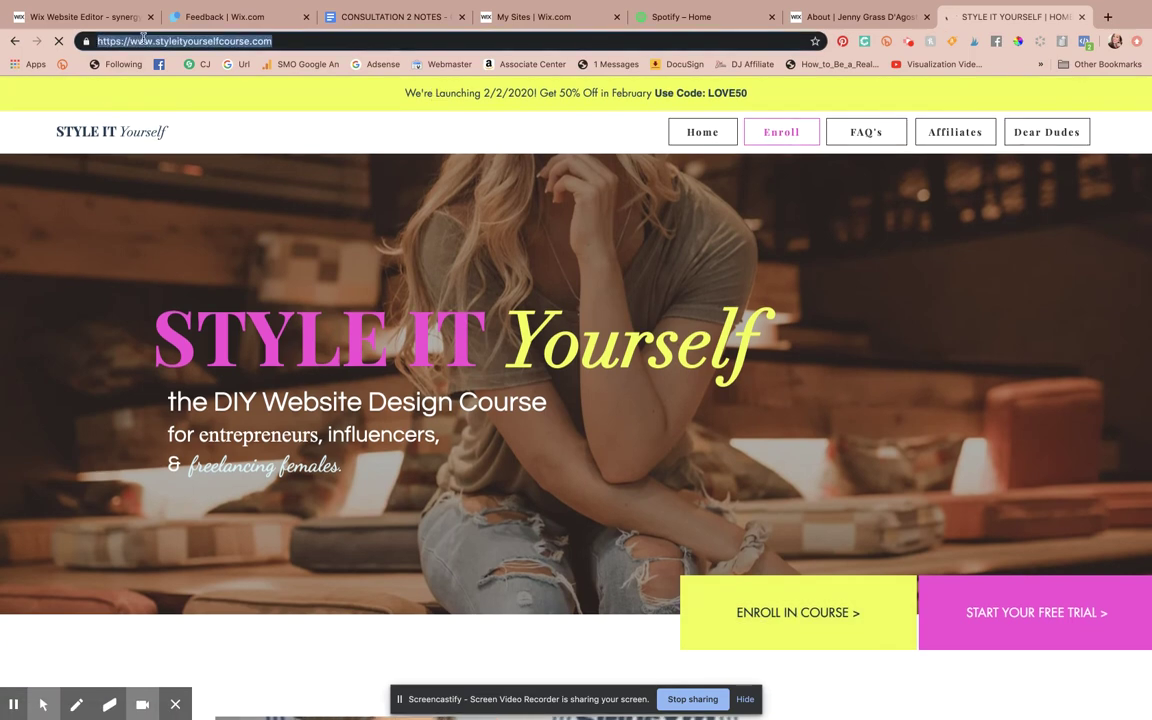
click(499, 141)
scroll(553, 283, down, 5)
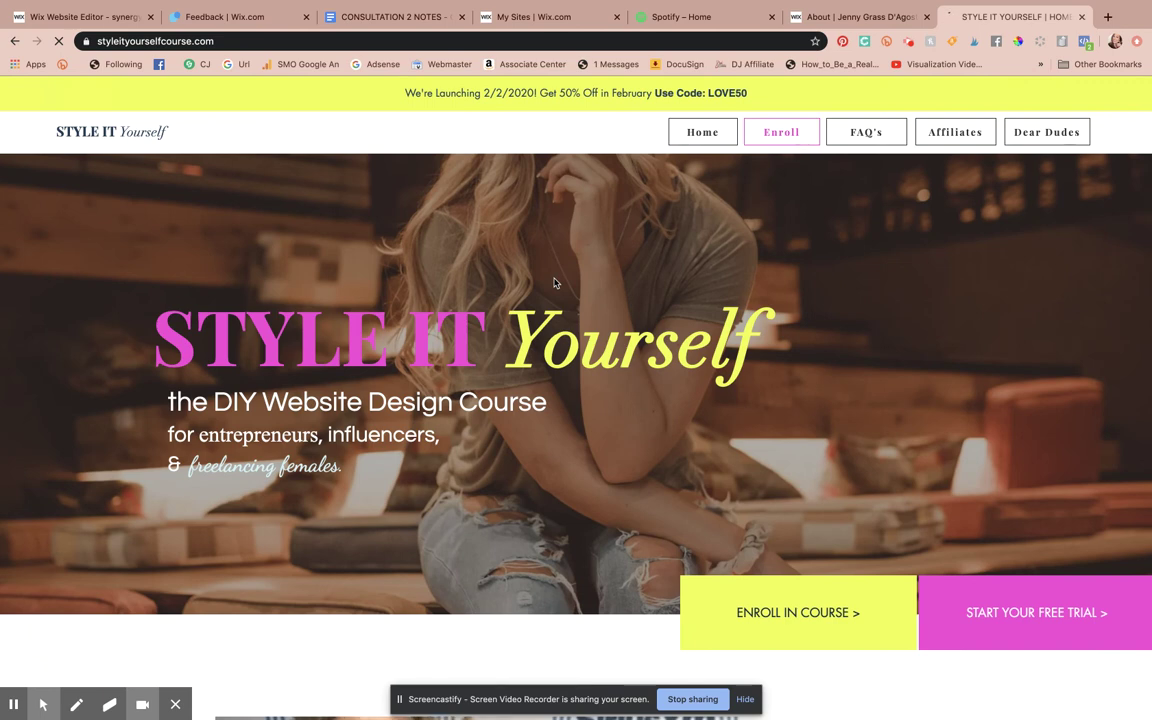
scroll(555, 283, down, 15)
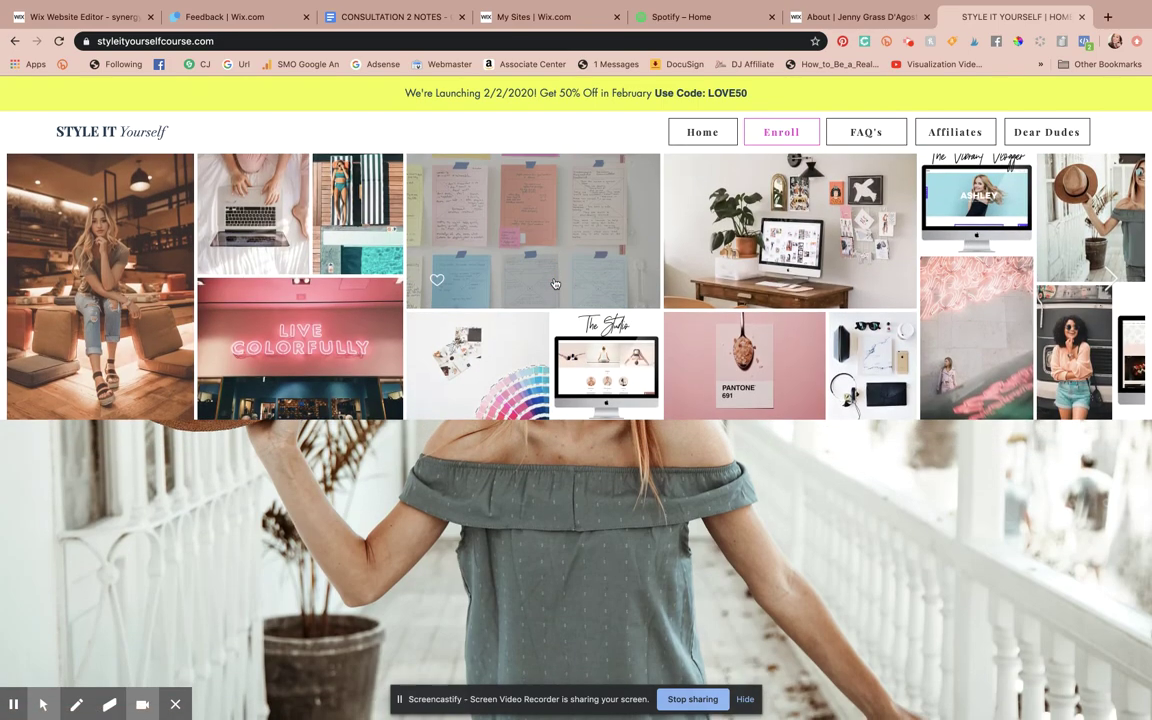
scroll(555, 283, down, 10)
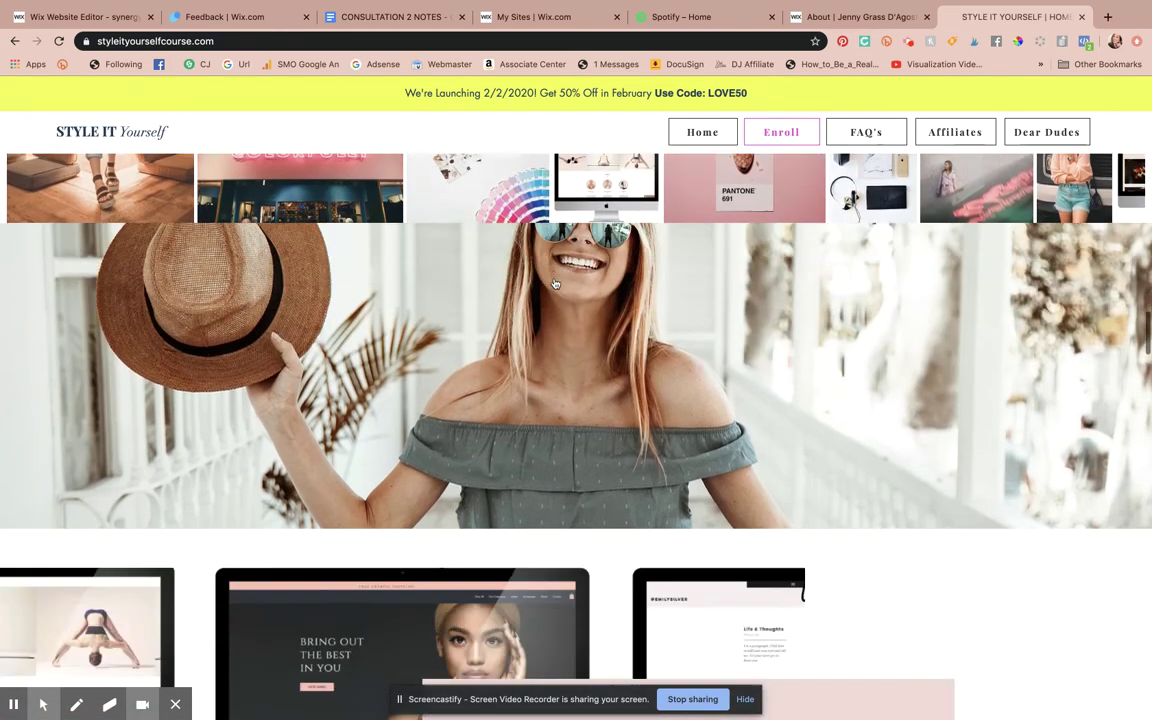
scroll(555, 283, down, 10)
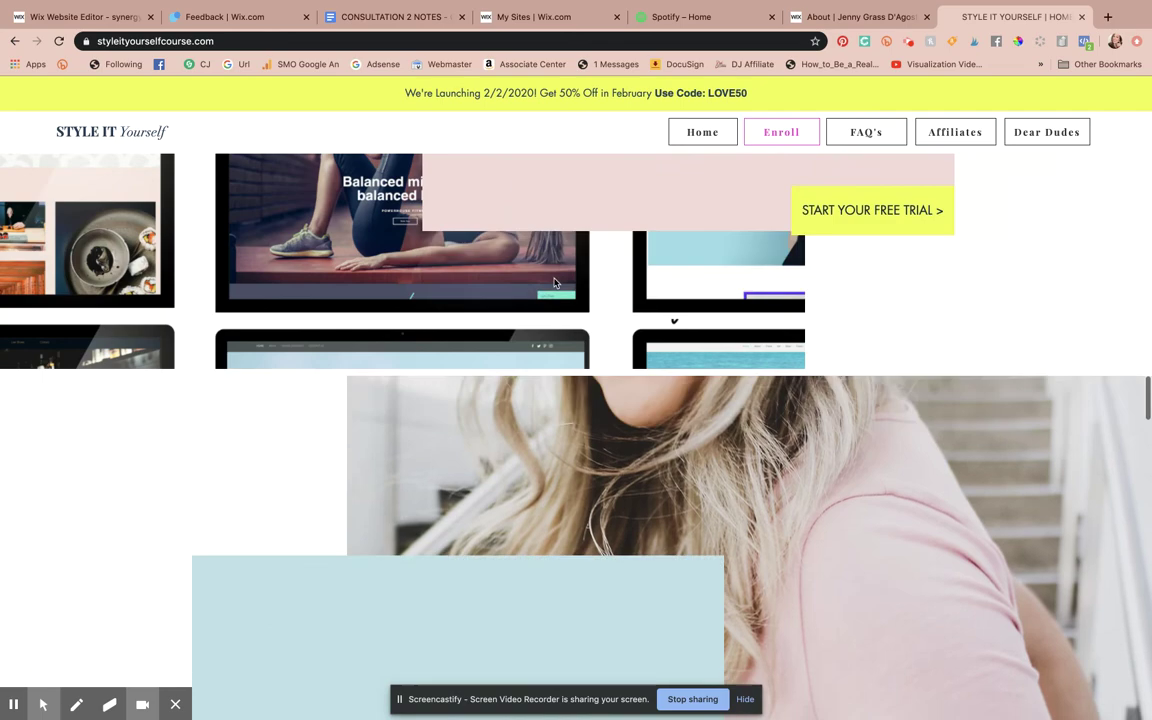
scroll(555, 283, down, 5)
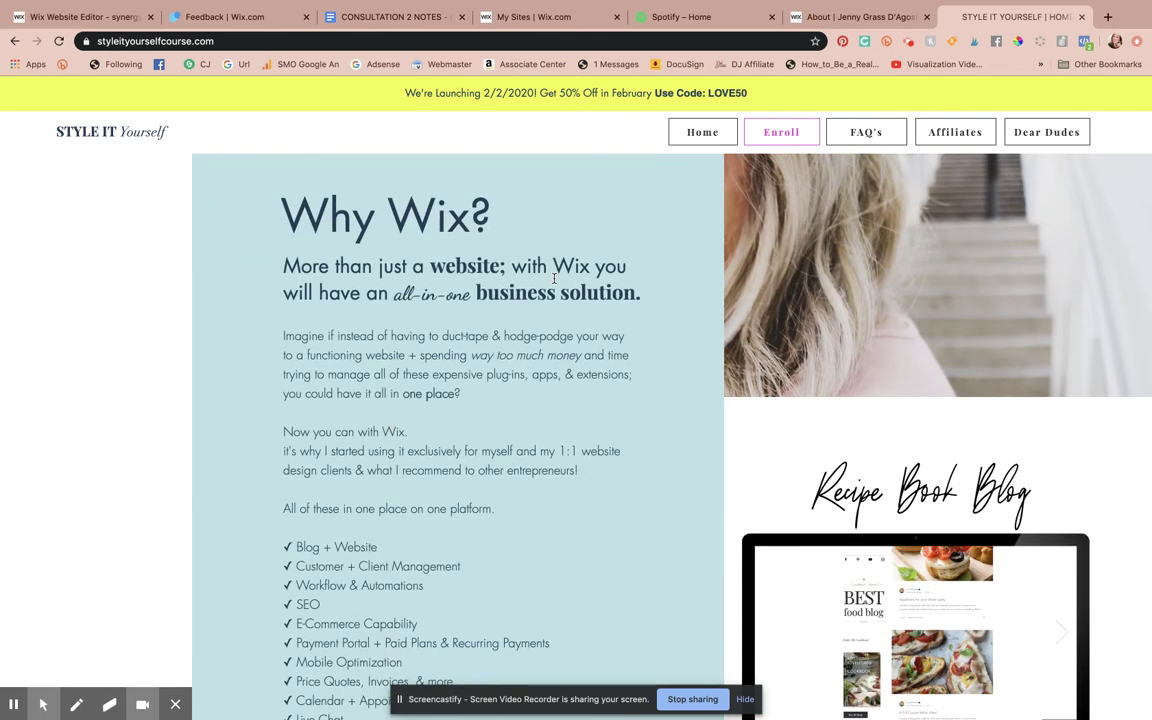
scroll(554, 279, down, 4)
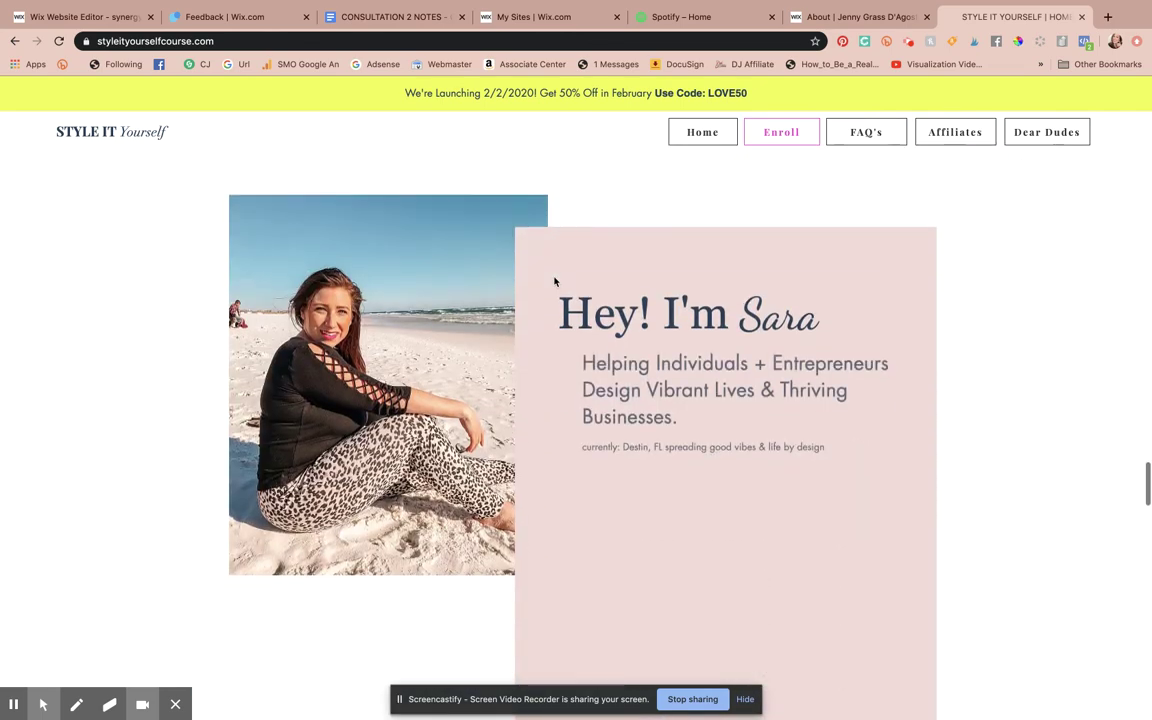
scroll(554, 279, up, 12)
scroll(554, 280, up, 15)
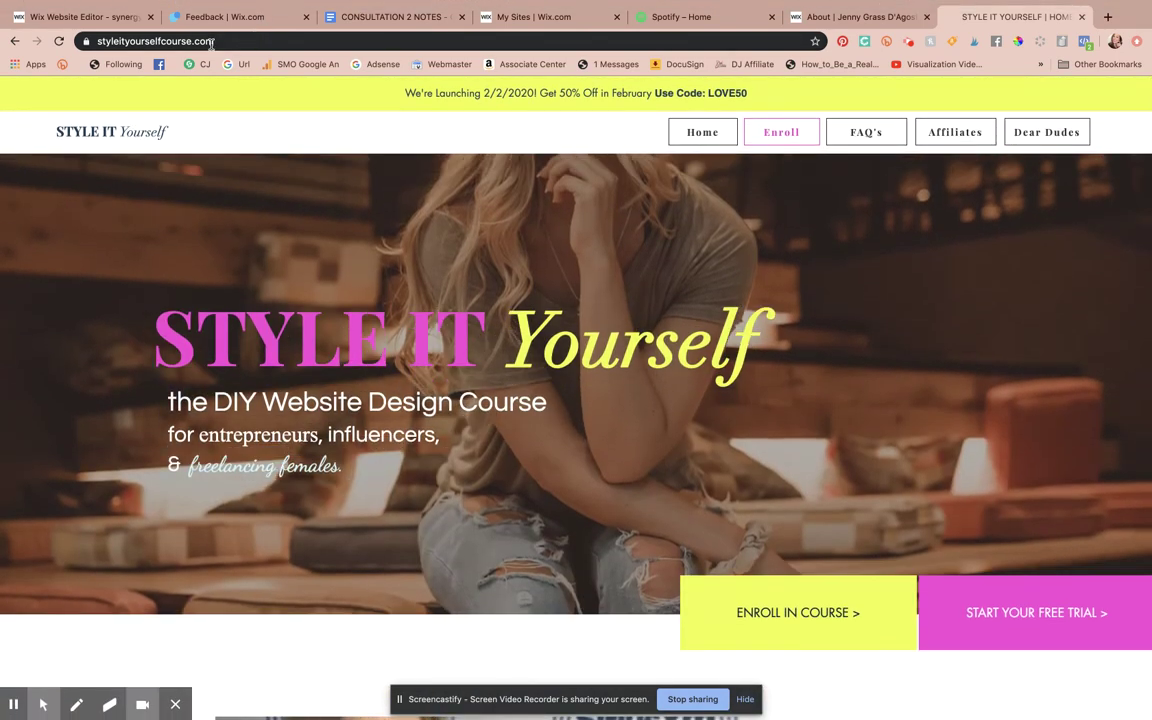
Load saramichaels.com in place of the current site and scroll over its homepage
click(211, 42)
double_click(211, 42)
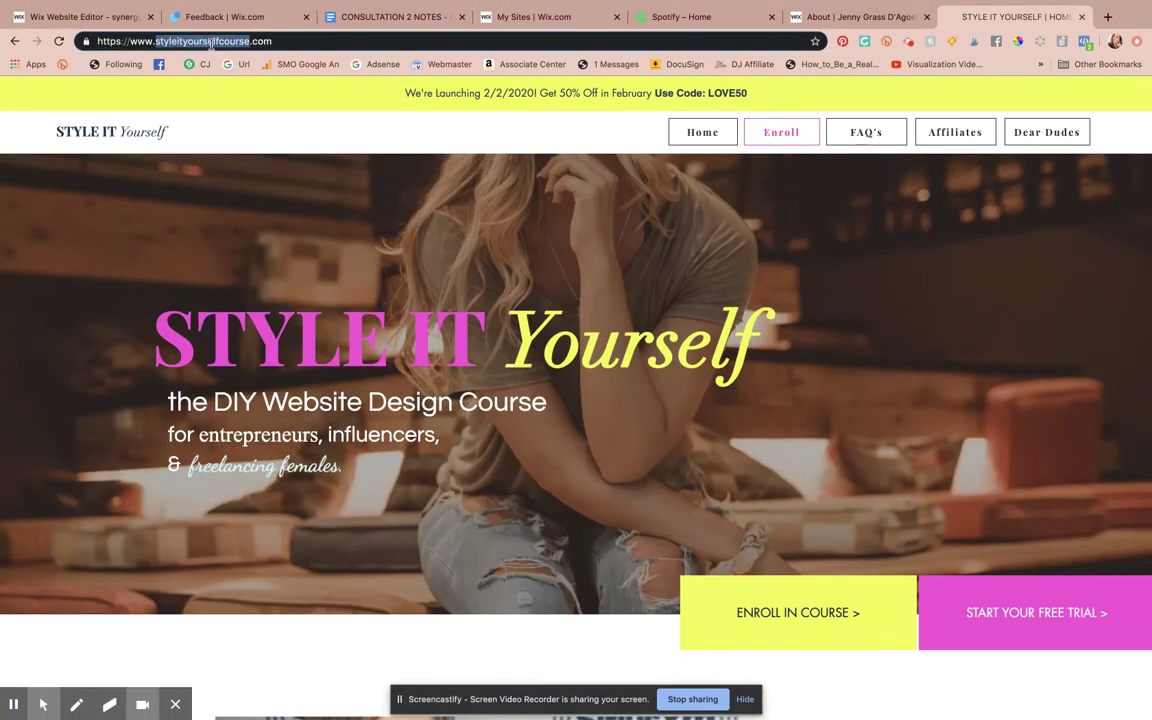
triple_click(207, 42)
text(saramichaels.com)
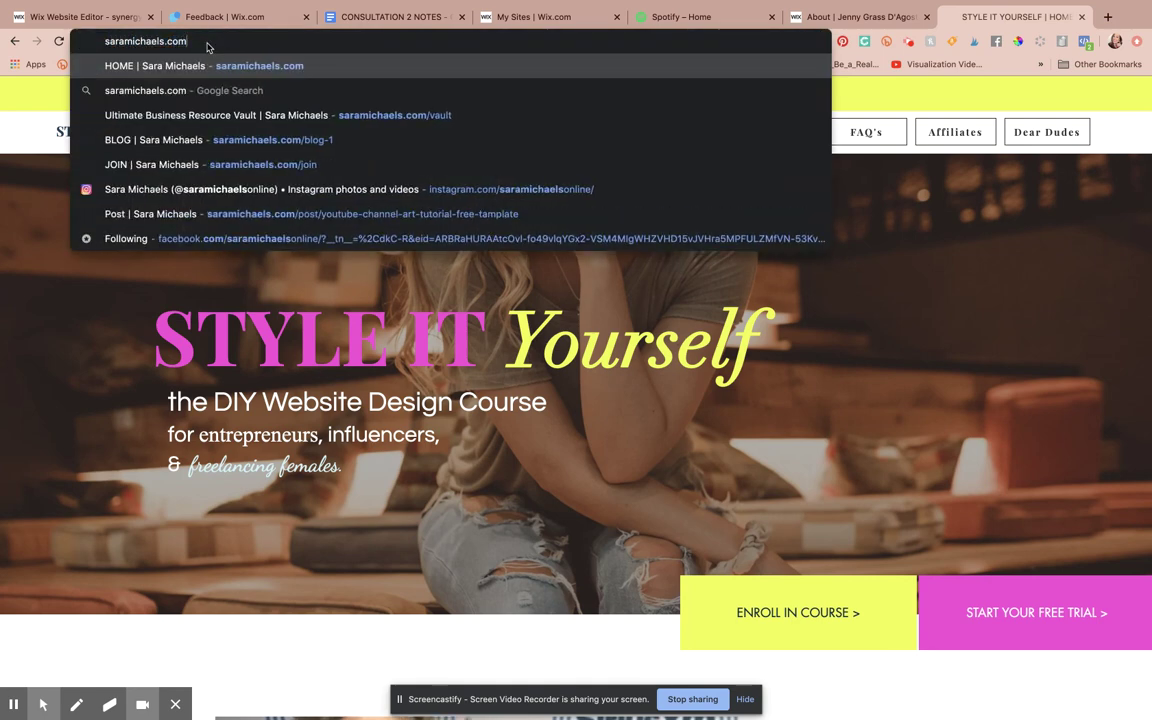
key(Return)
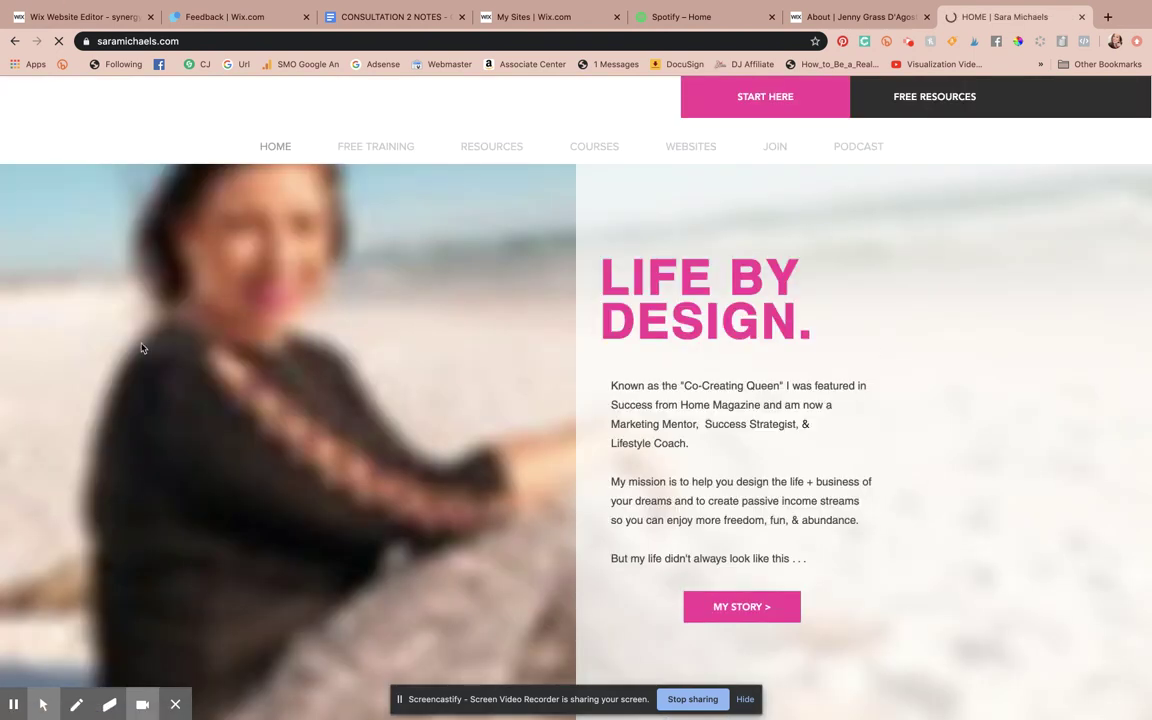
scroll(321, 387, down, 20)
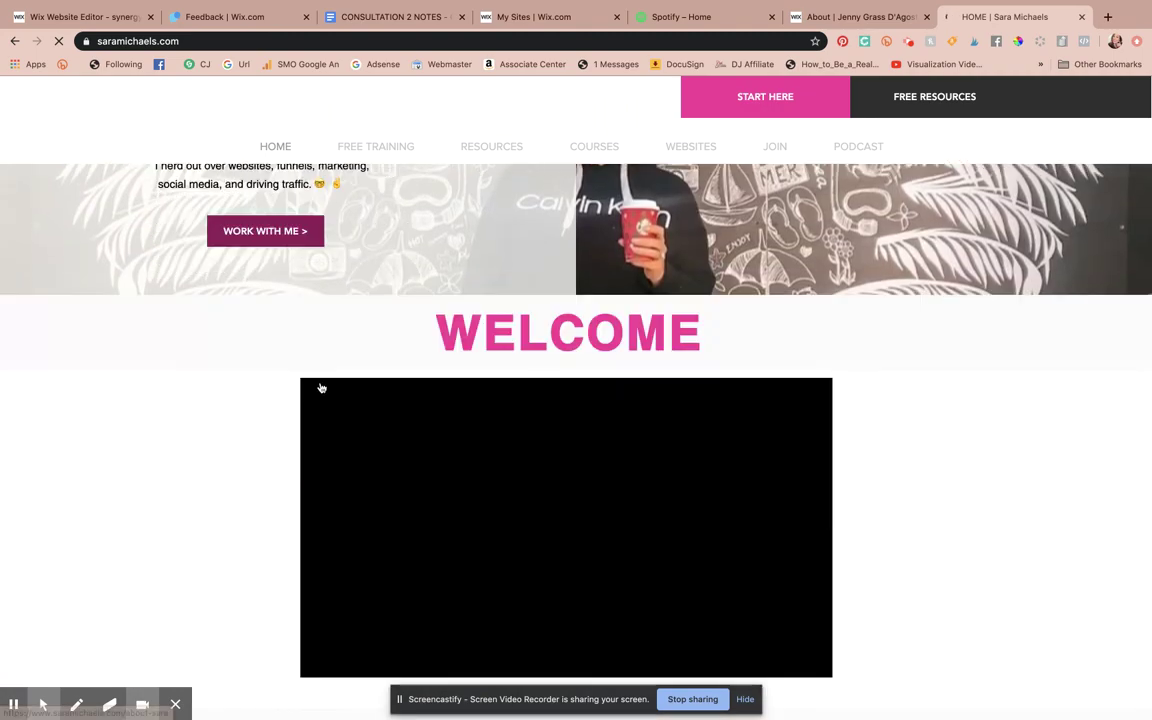
scroll(321, 387, up, 20)
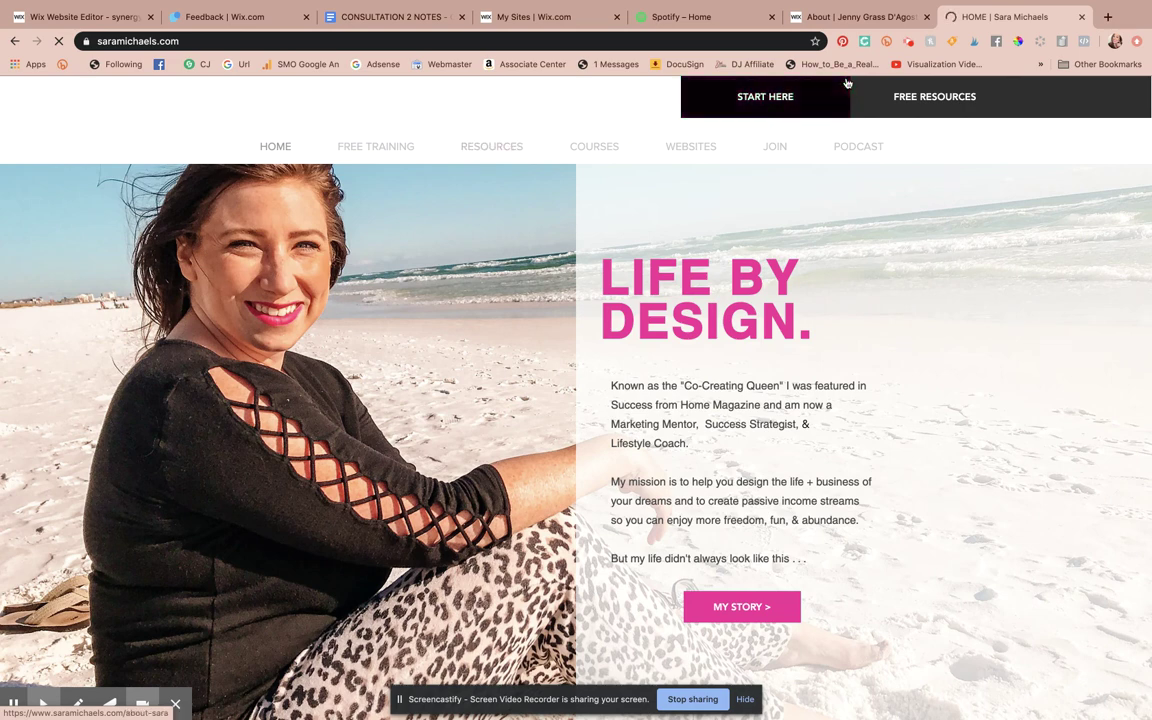
click(908, 44)
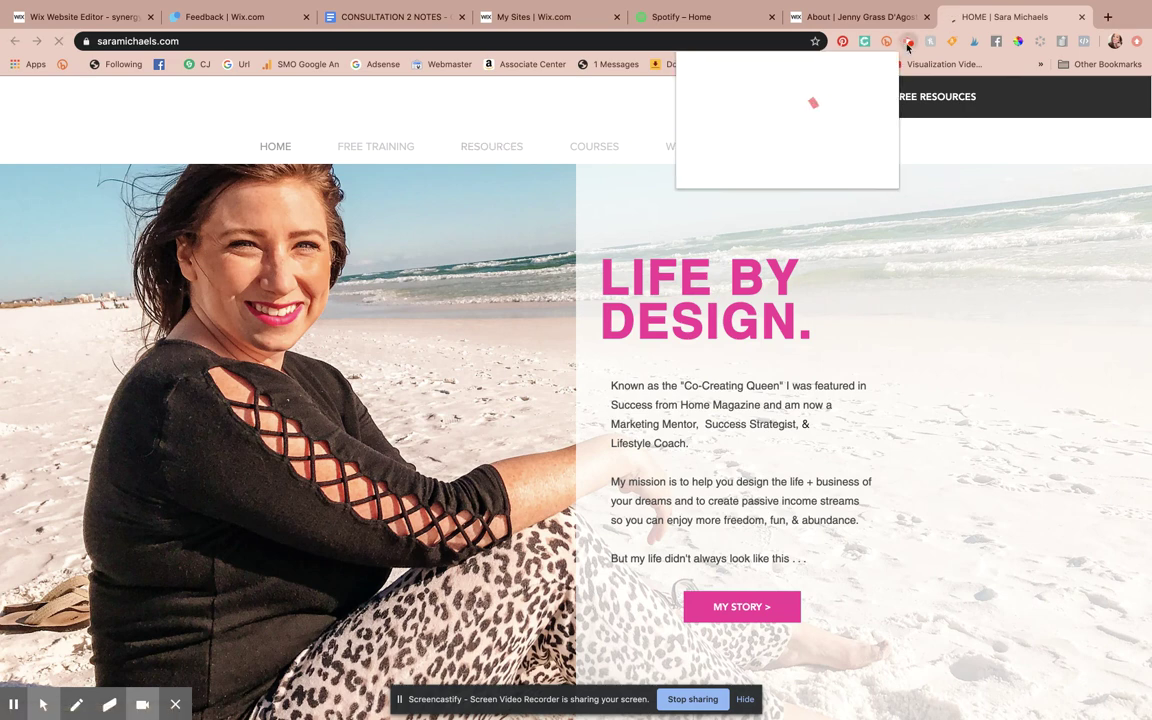